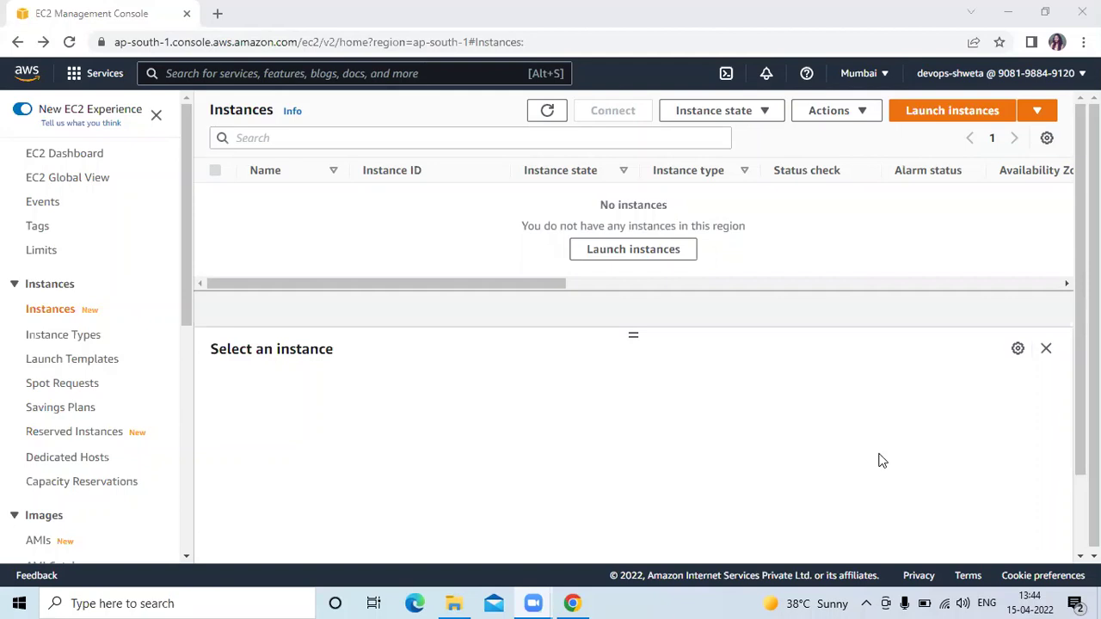
- Start launching a new EC2 instance and choose the 64-bit (x86) Amazon Linux 2 AMI (HVM), Kernel 5.10
click(947, 116)
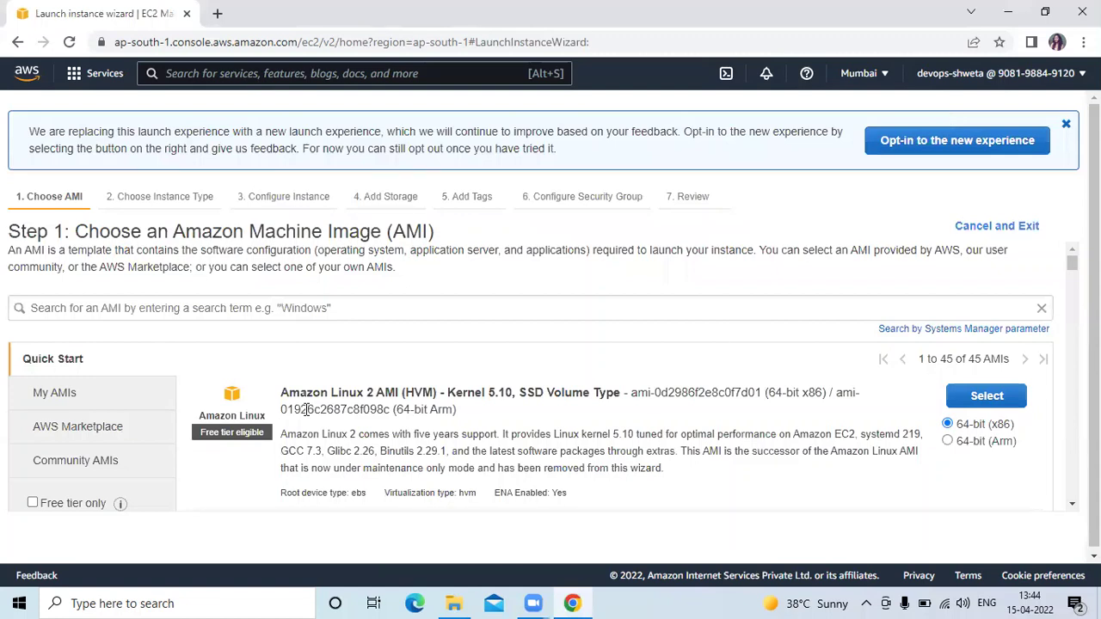
drag(279, 395, 400, 389)
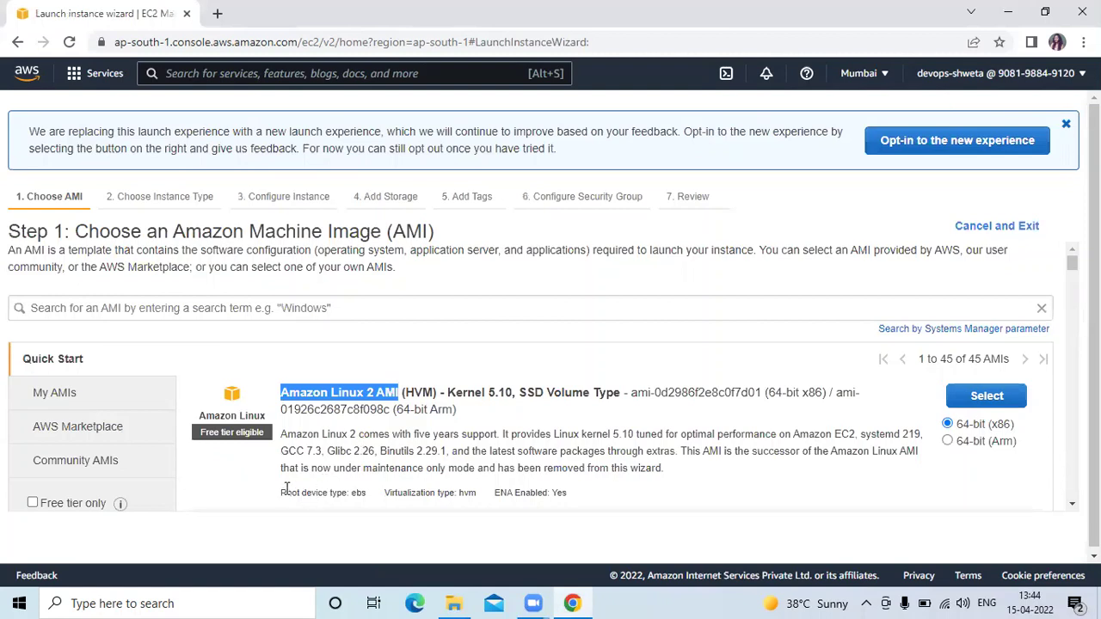
drag(282, 489, 370, 494)
click(1005, 403)
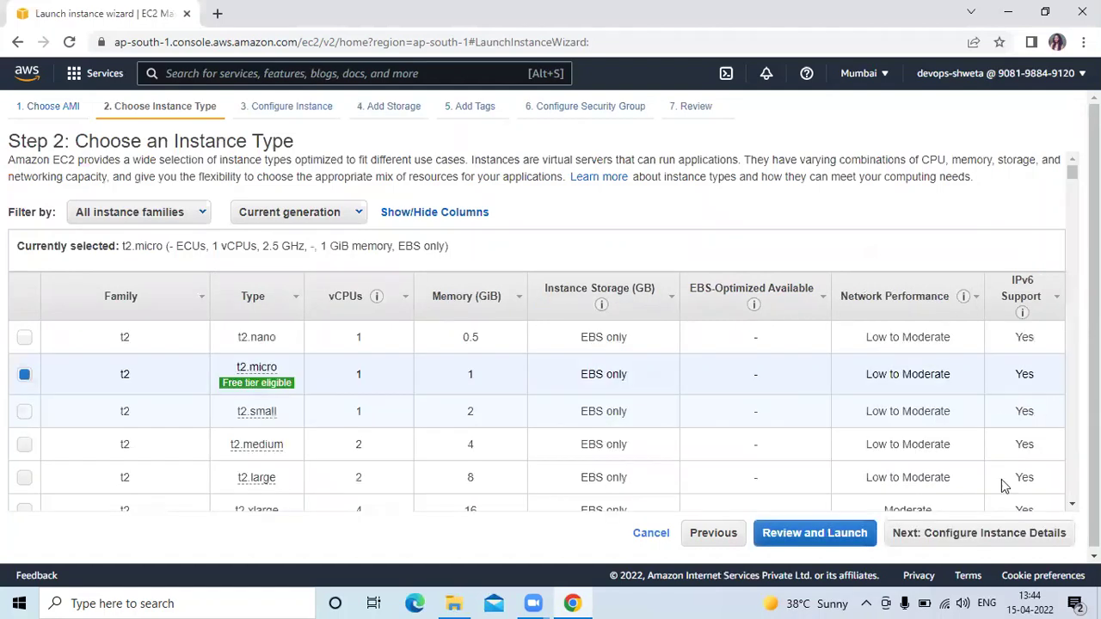
- Accept the t2.micro type and default instance details, and choose General Purpose SSD (gp2) for the root volume
click(1004, 535)
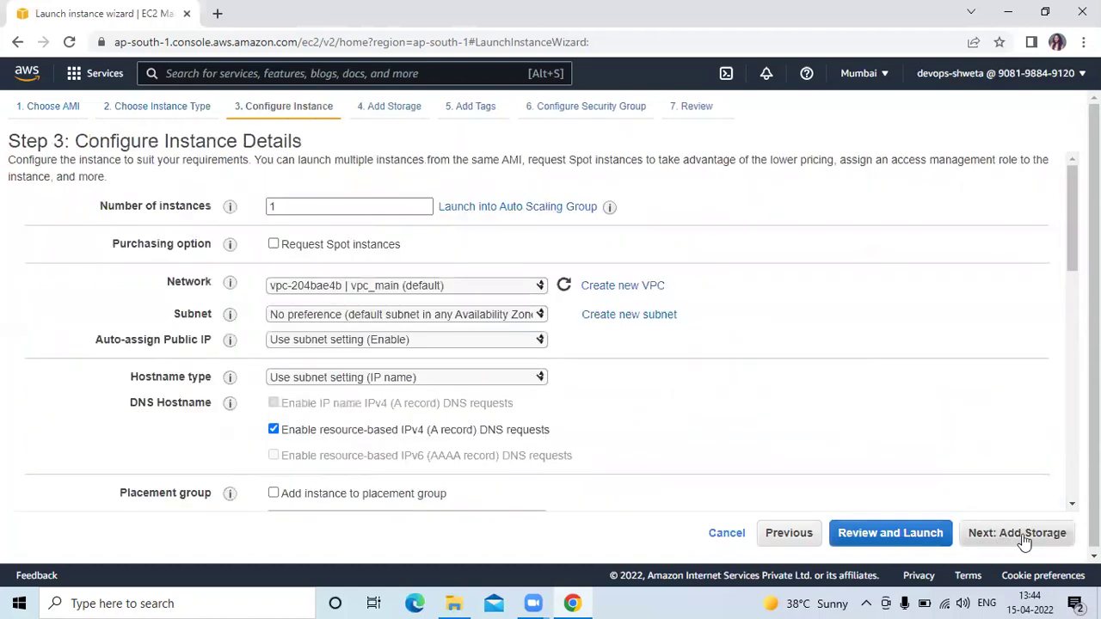
click(1024, 534)
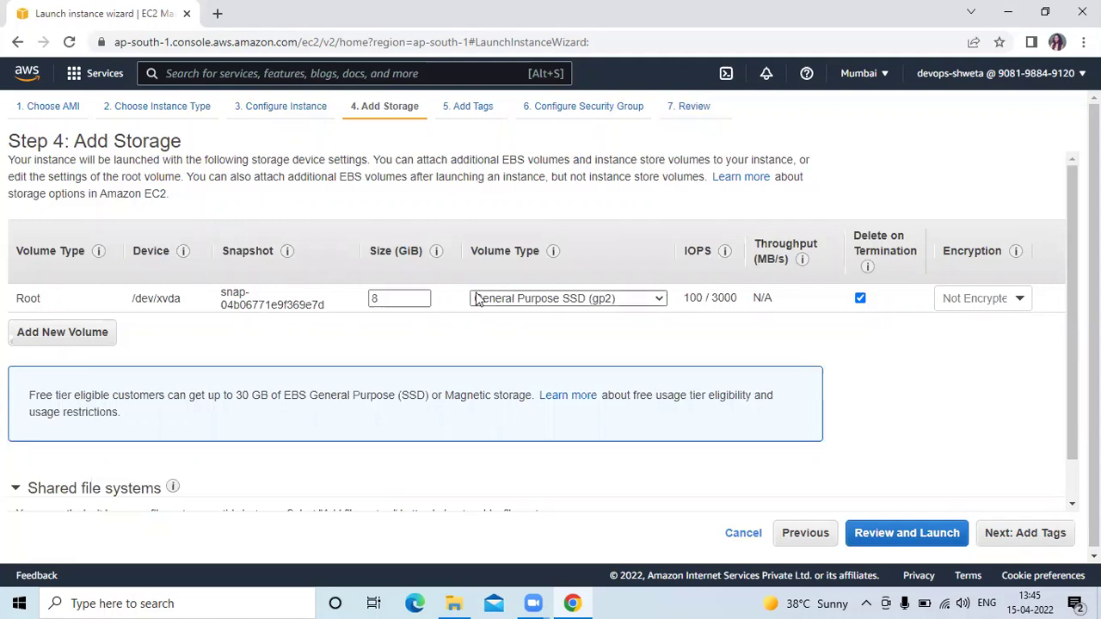
click(575, 299)
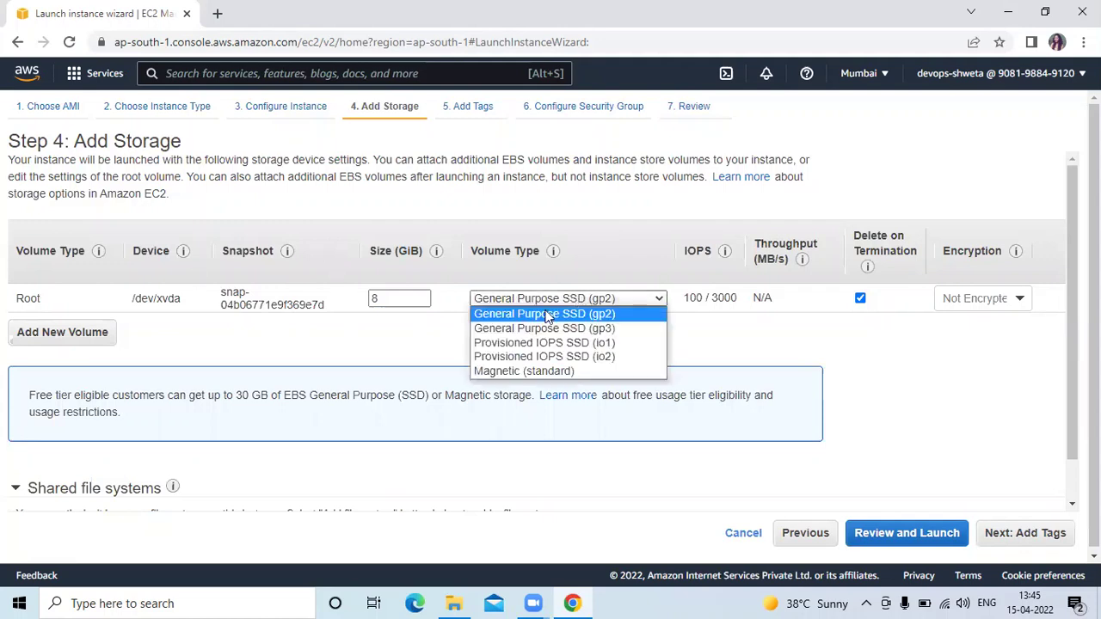
click(547, 315)
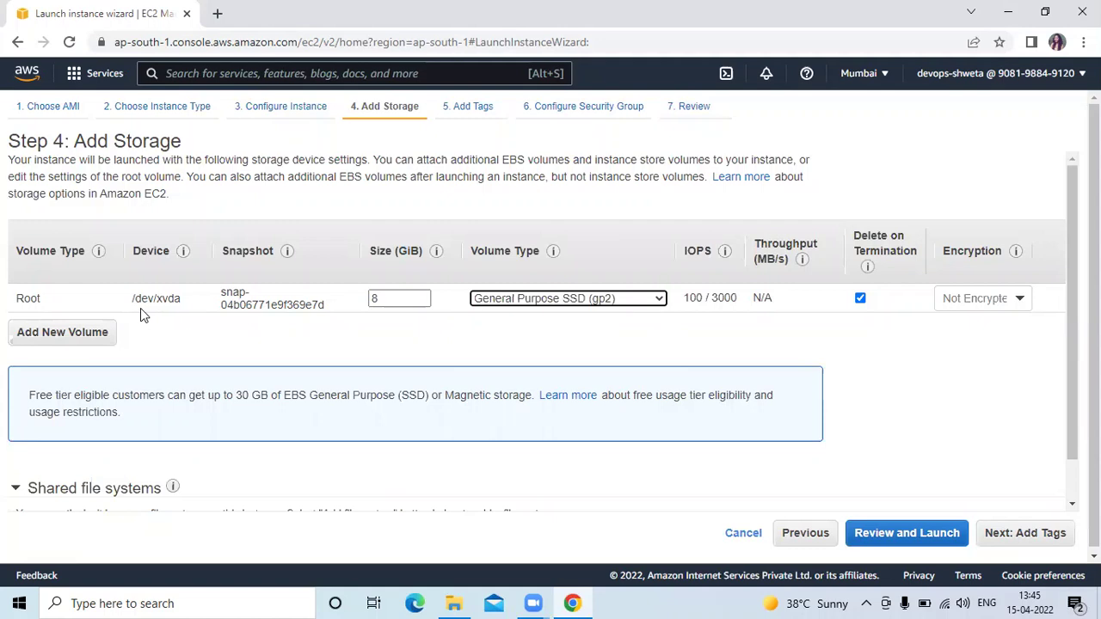
click(78, 334)
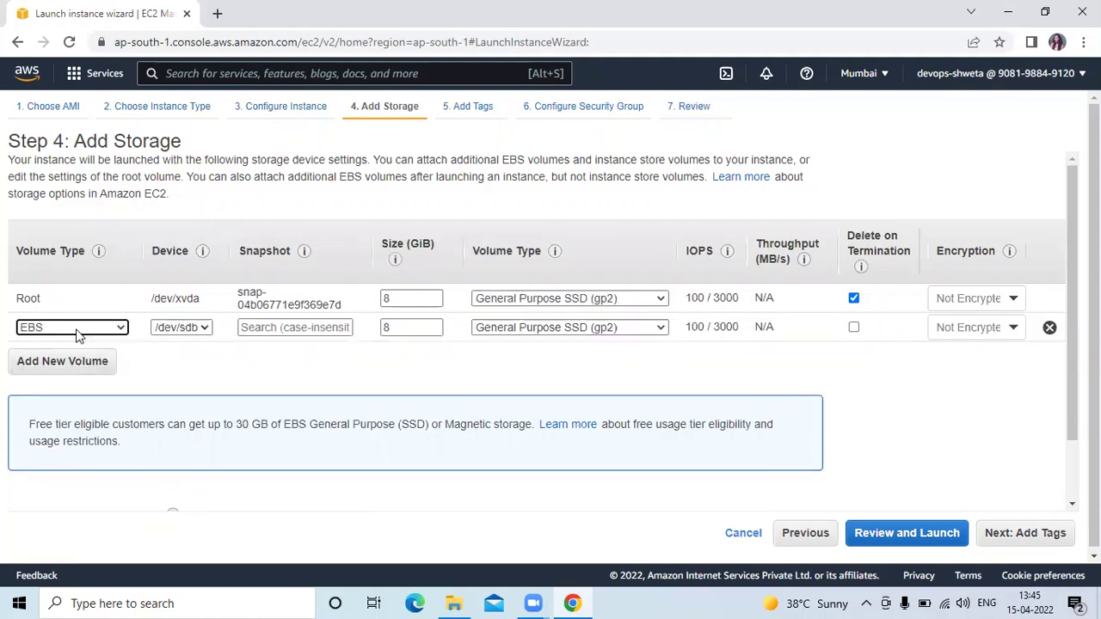
click(75, 329)
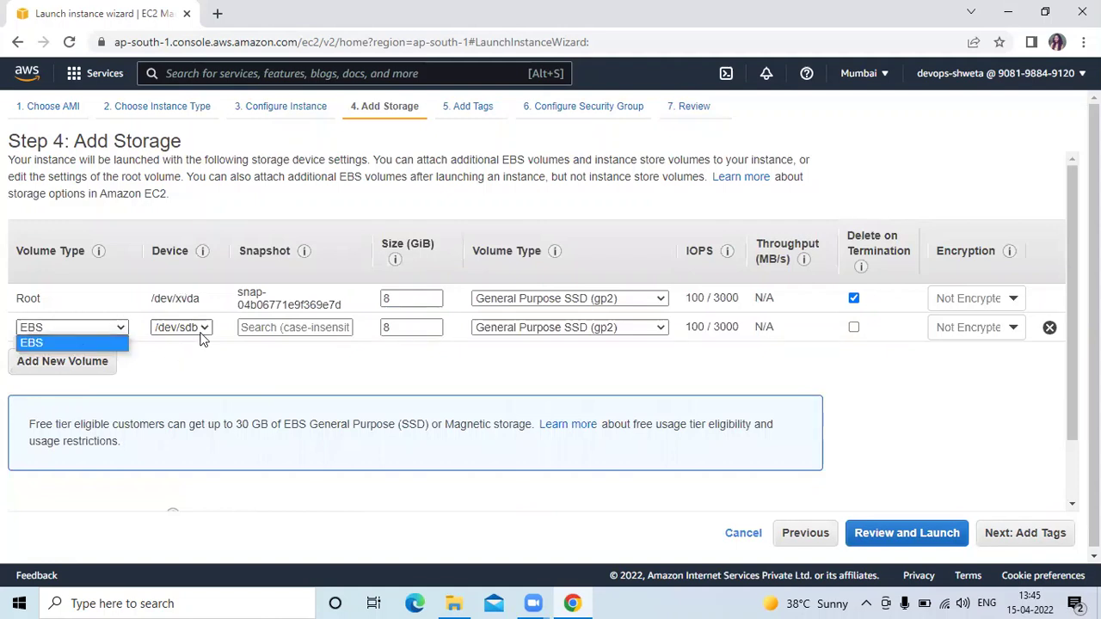
double_click(427, 328)
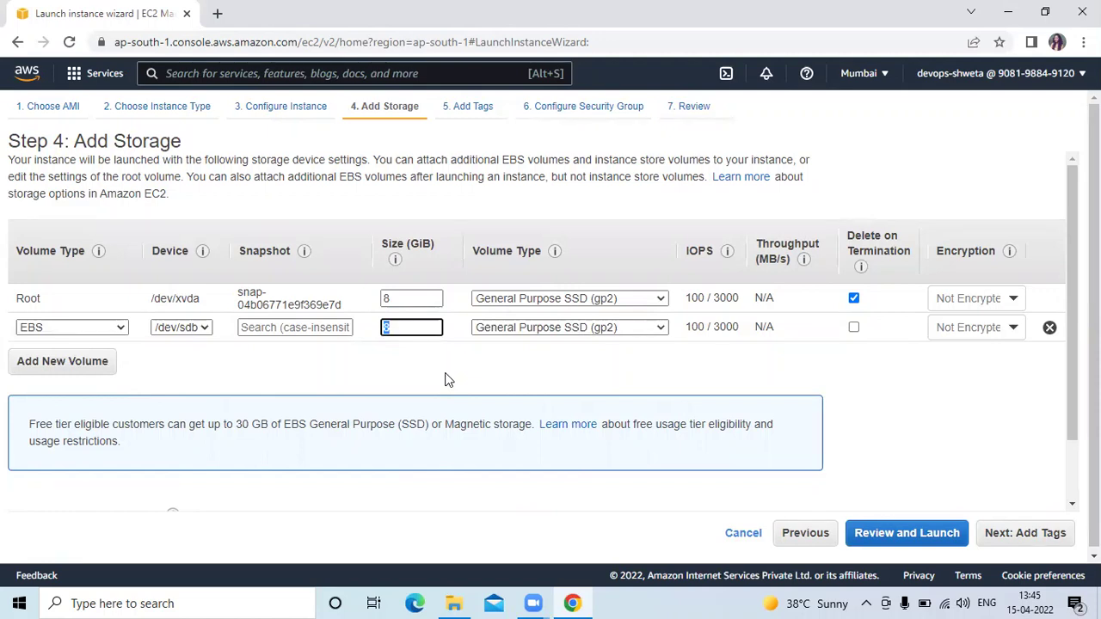
click(1051, 328)
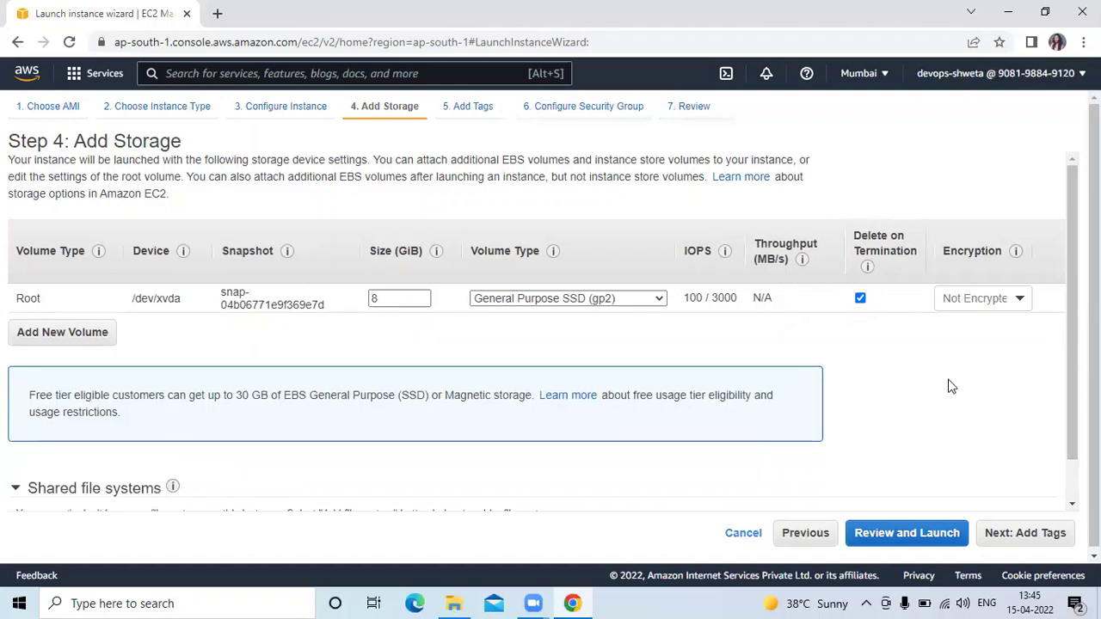
- Proceed from storage to tags and add a Name tag with the value linux
click(1019, 534)
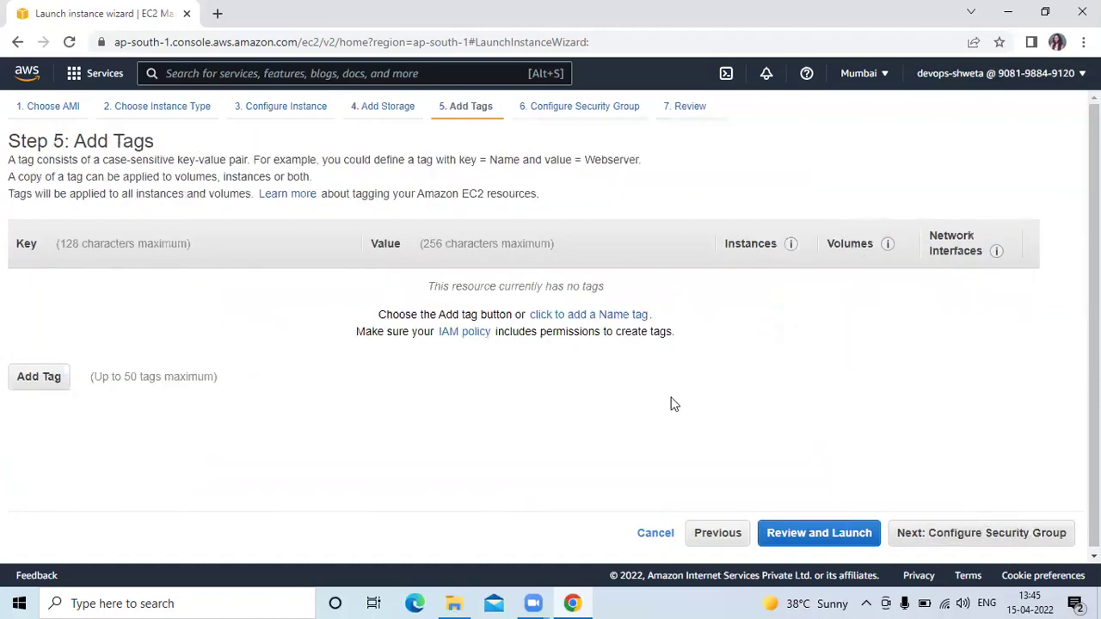
click(607, 318)
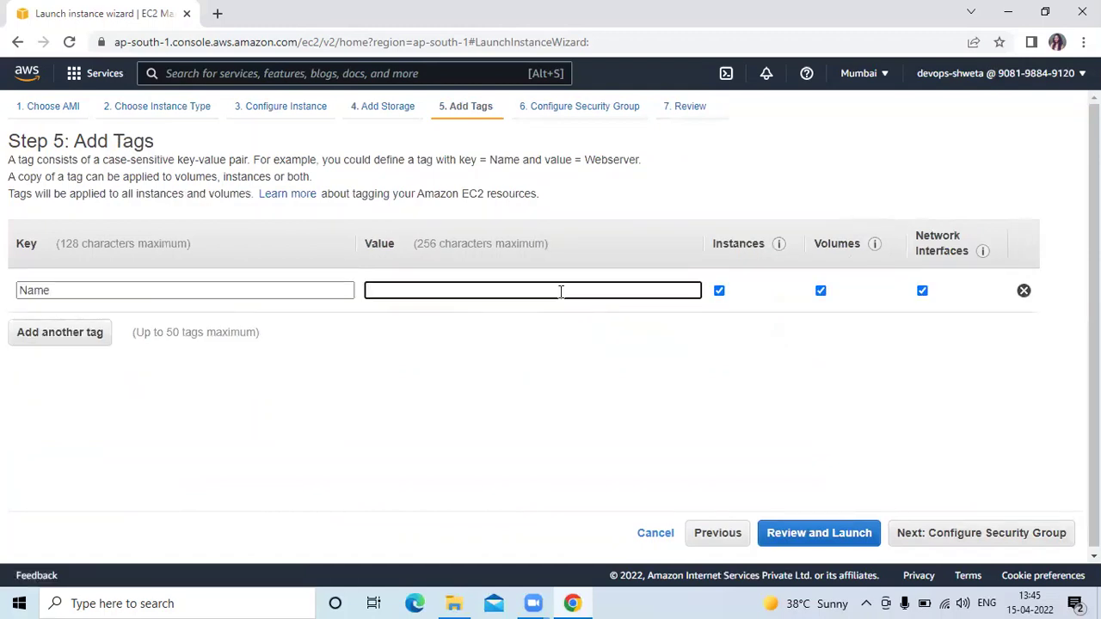
text(linux)
click(409, 336)
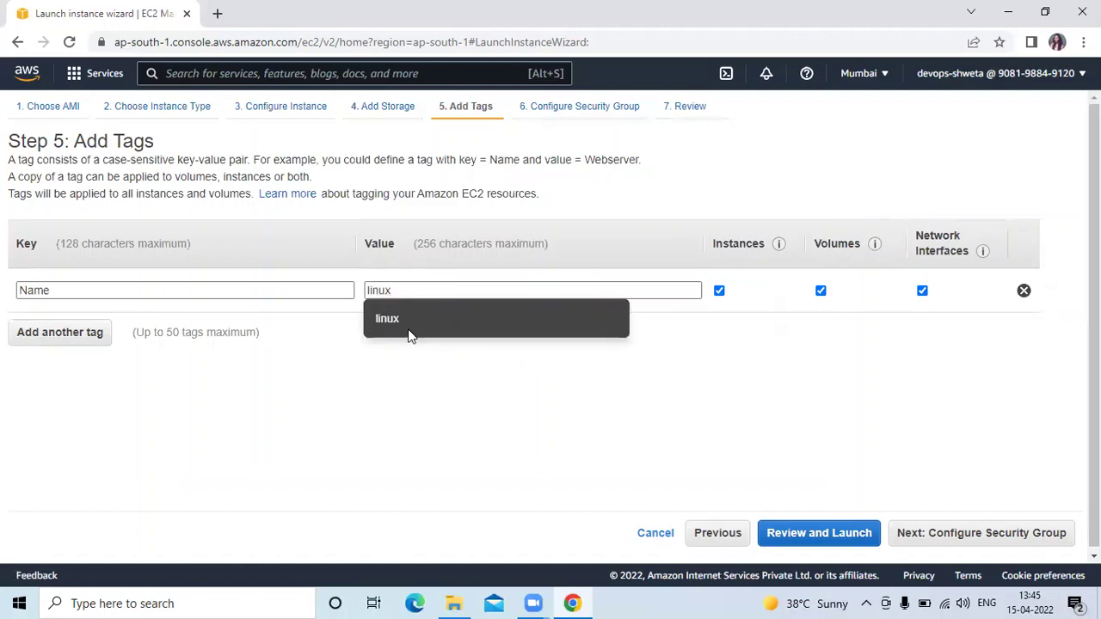
click(386, 320)
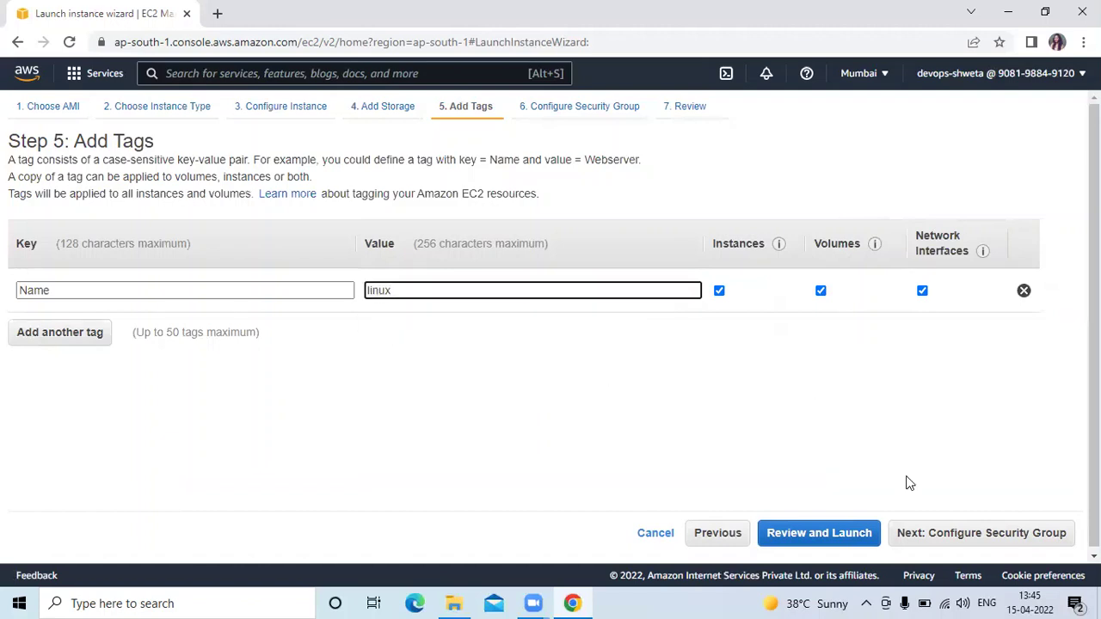
- Assign the existing default VPC security group to the instance
click(929, 540)
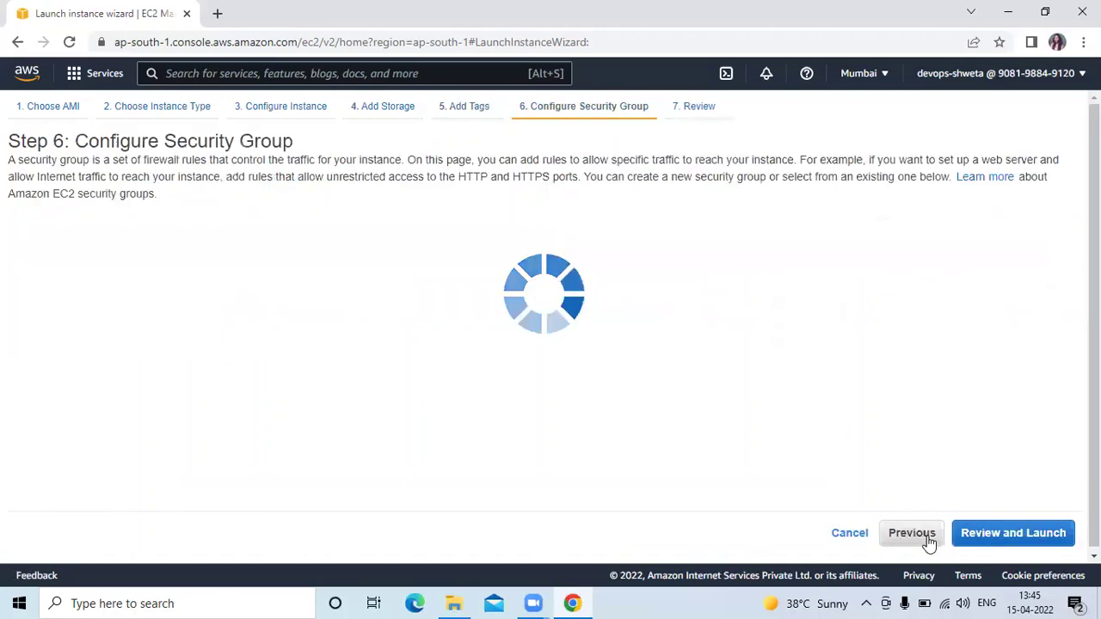
double_click(277, 241)
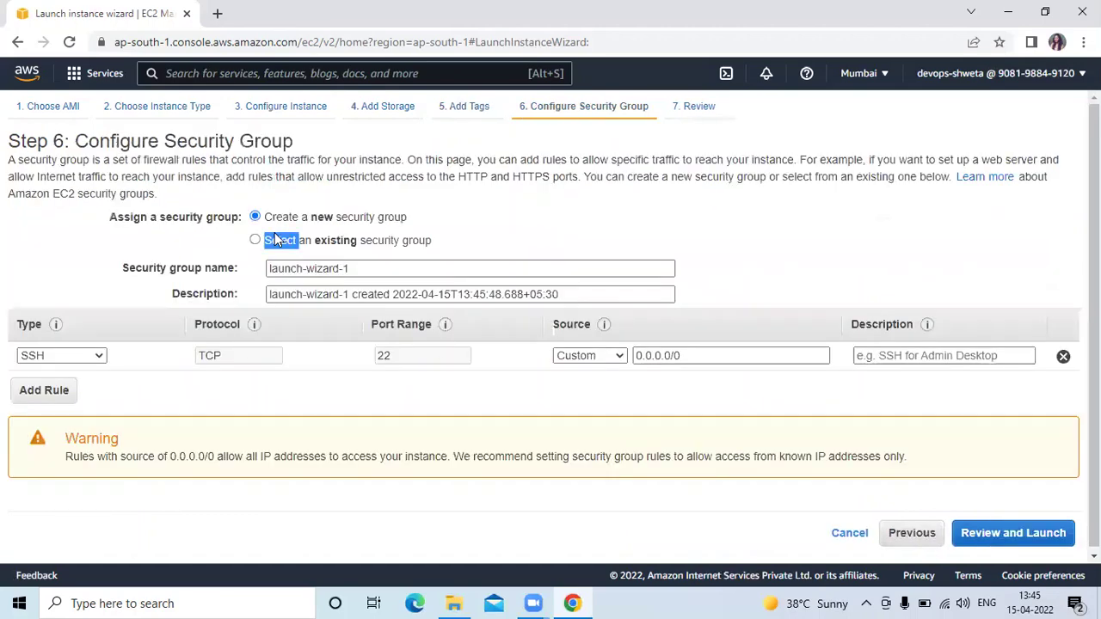
click(281, 242)
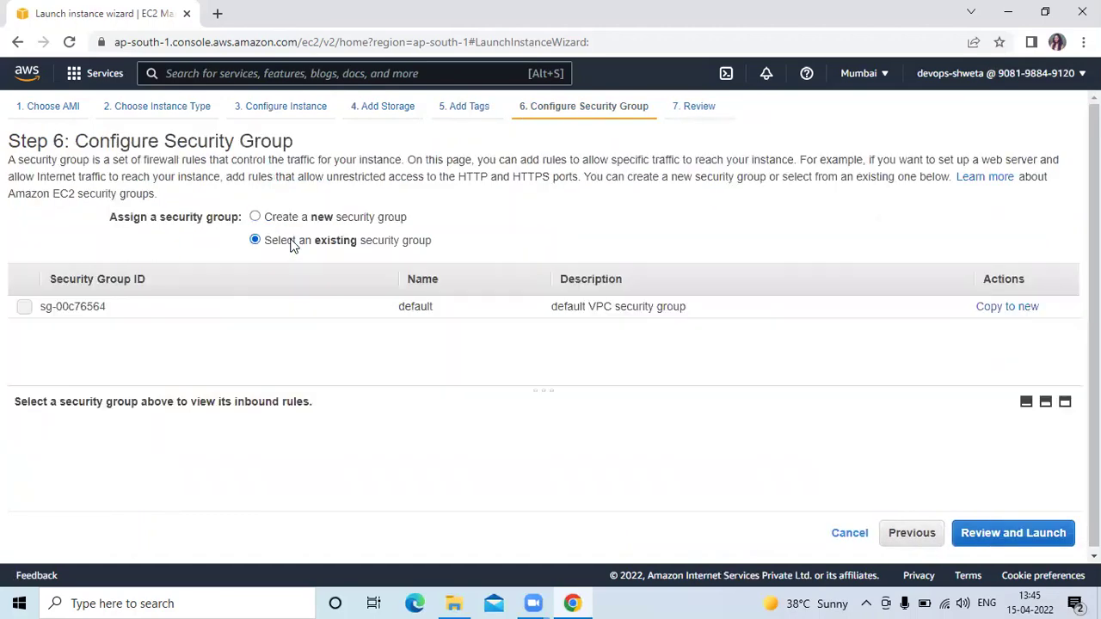
click(221, 308)
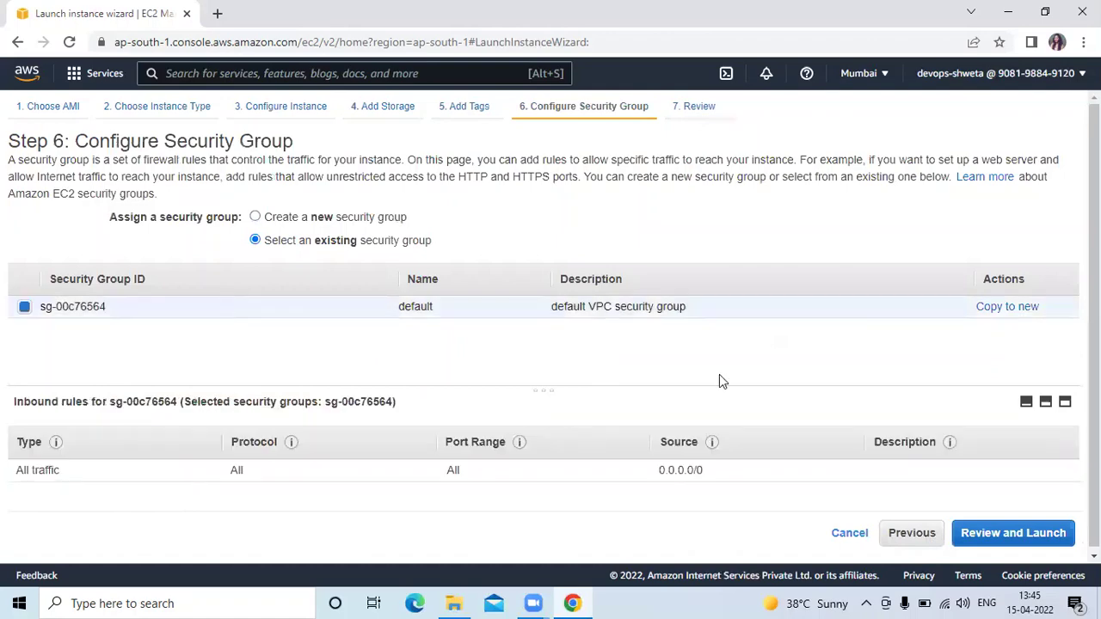
- Review and launch the instance with the existing windows RSA key pair, acknowledging access to its private key file
click(1001, 544)
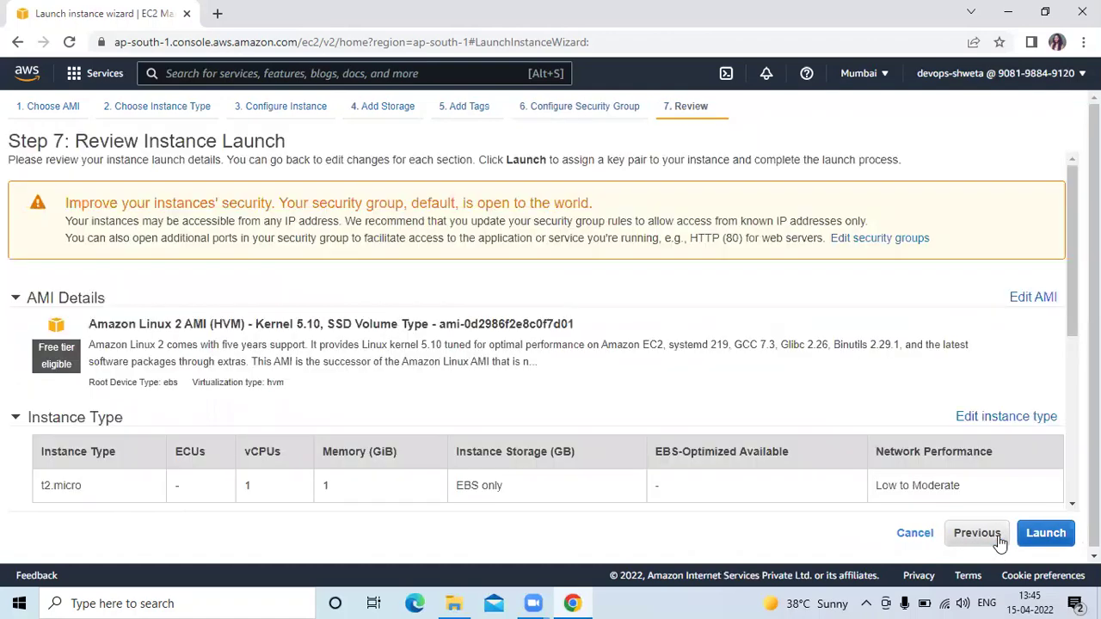
click(1053, 537)
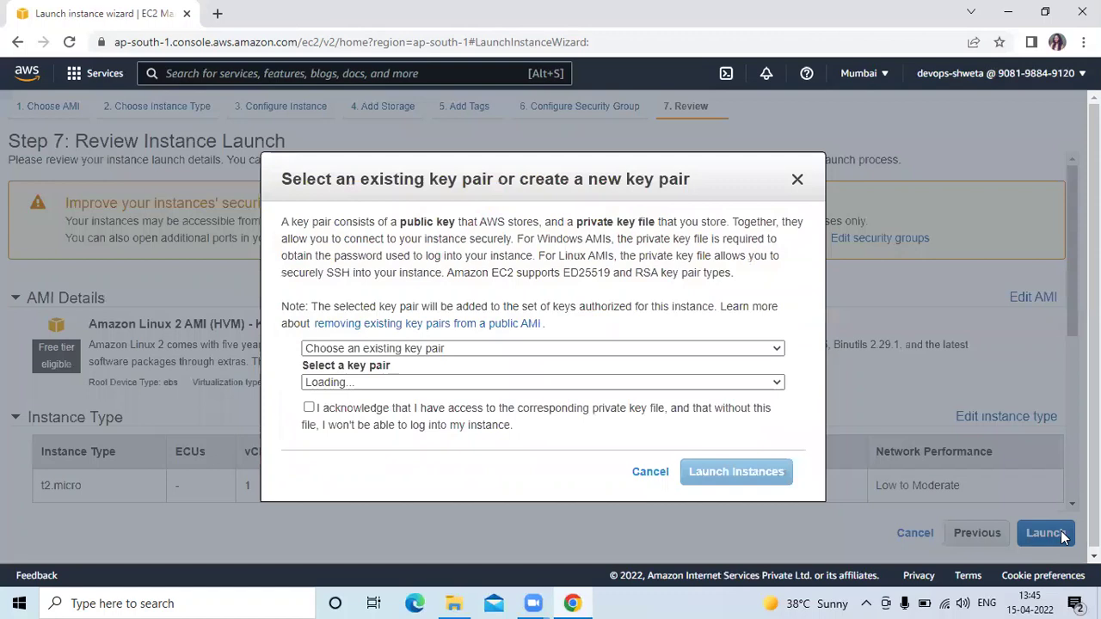
click(690, 382)
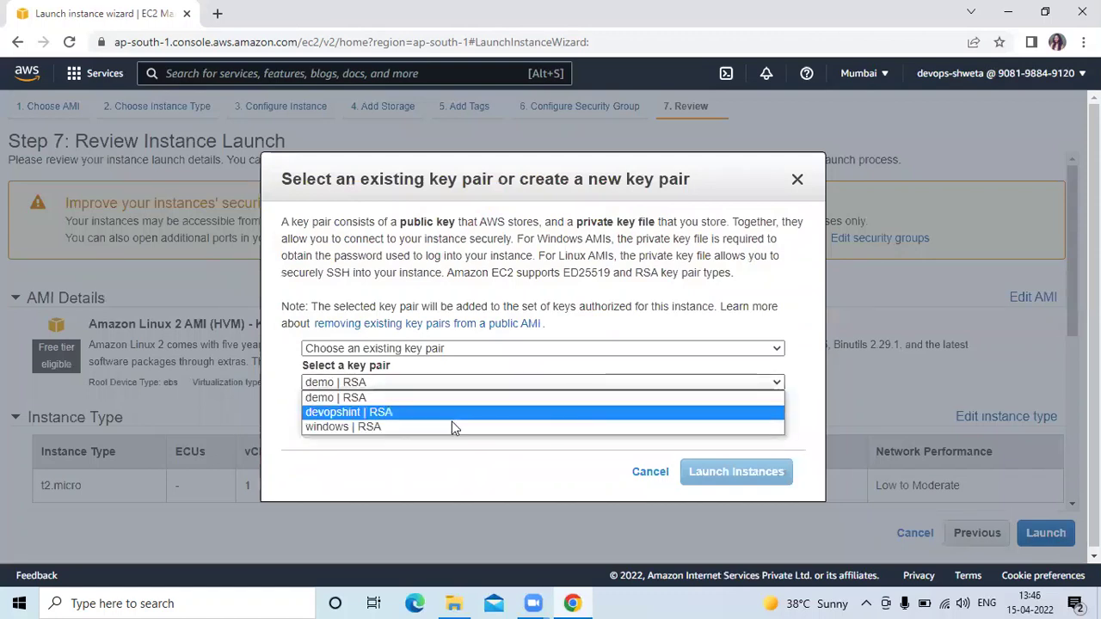
click(451, 423)
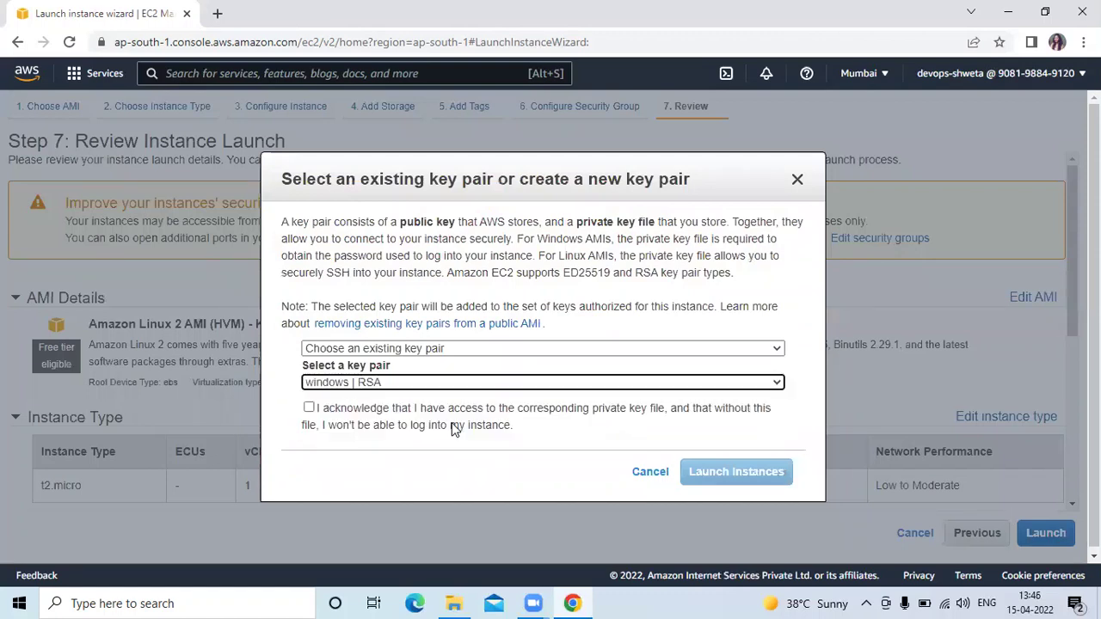
click(353, 412)
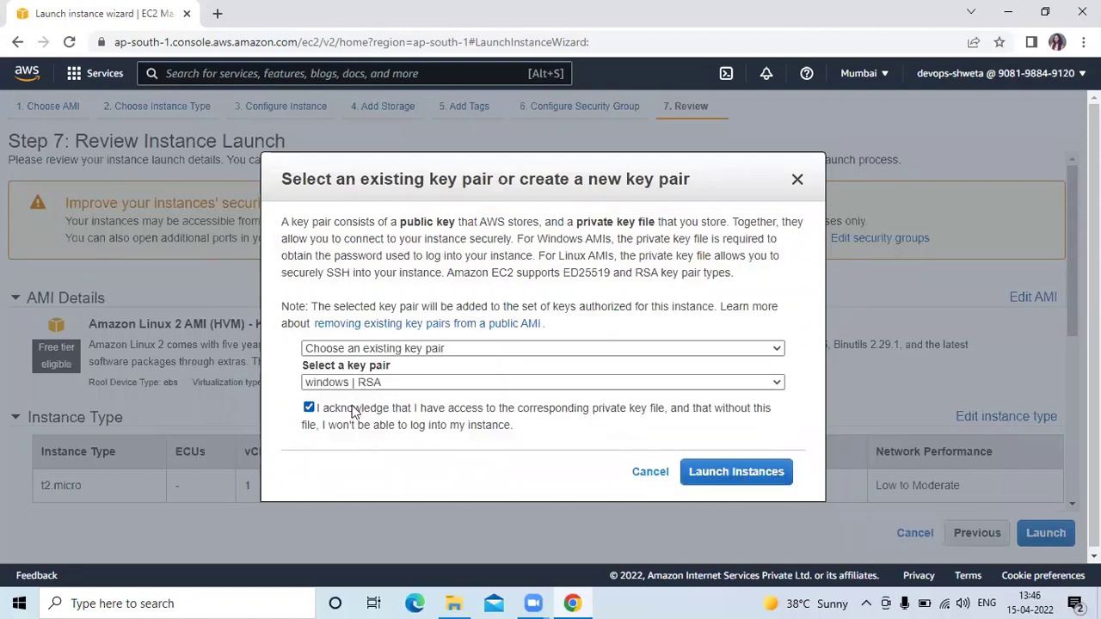
click(749, 475)
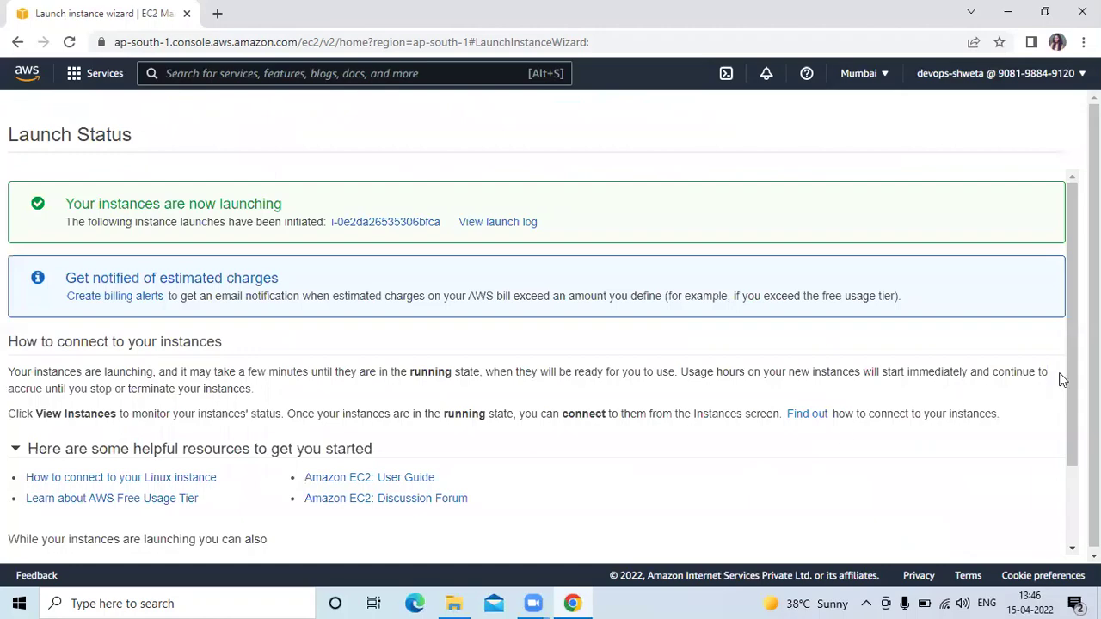
- View the instances list, refresh it to update the linux instance's state, and select that instance
scroll(1071, 361, down, 2)
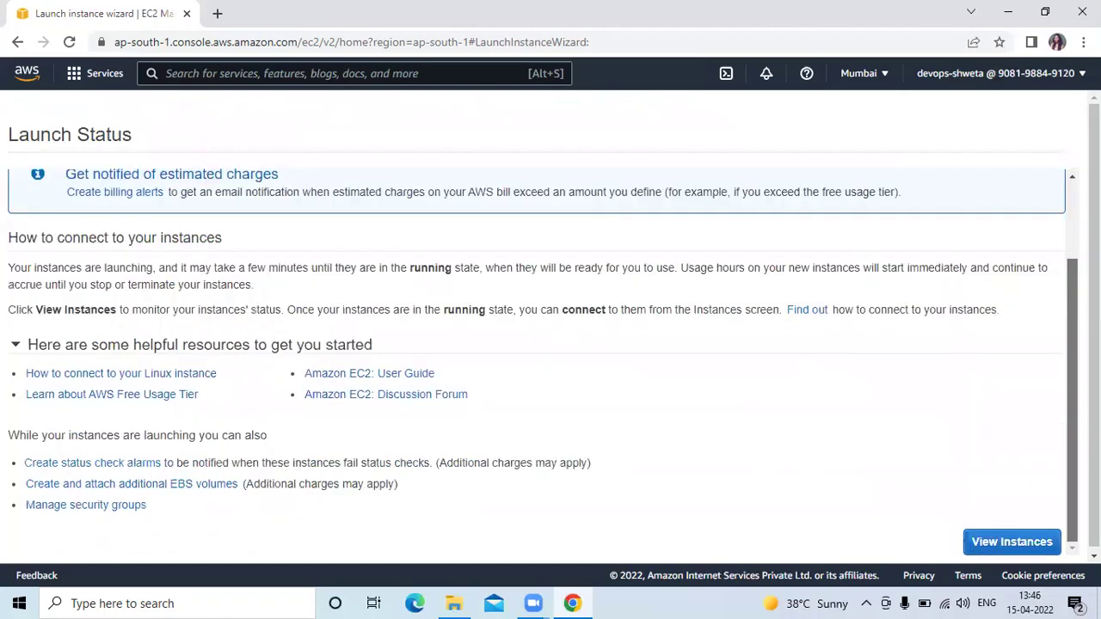
click(1013, 542)
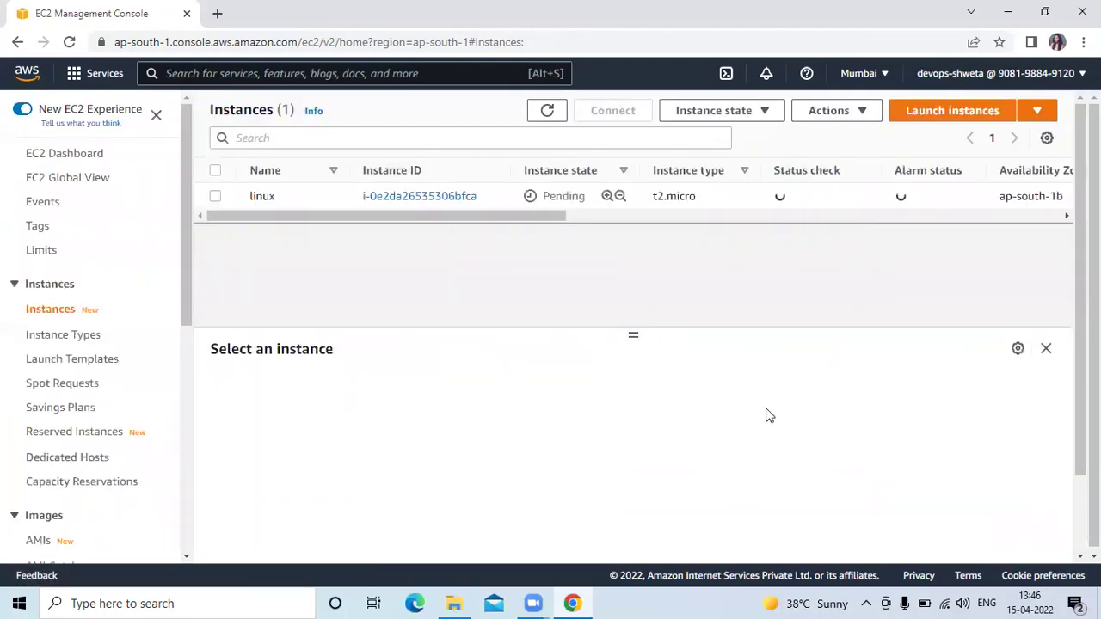
click(215, 198)
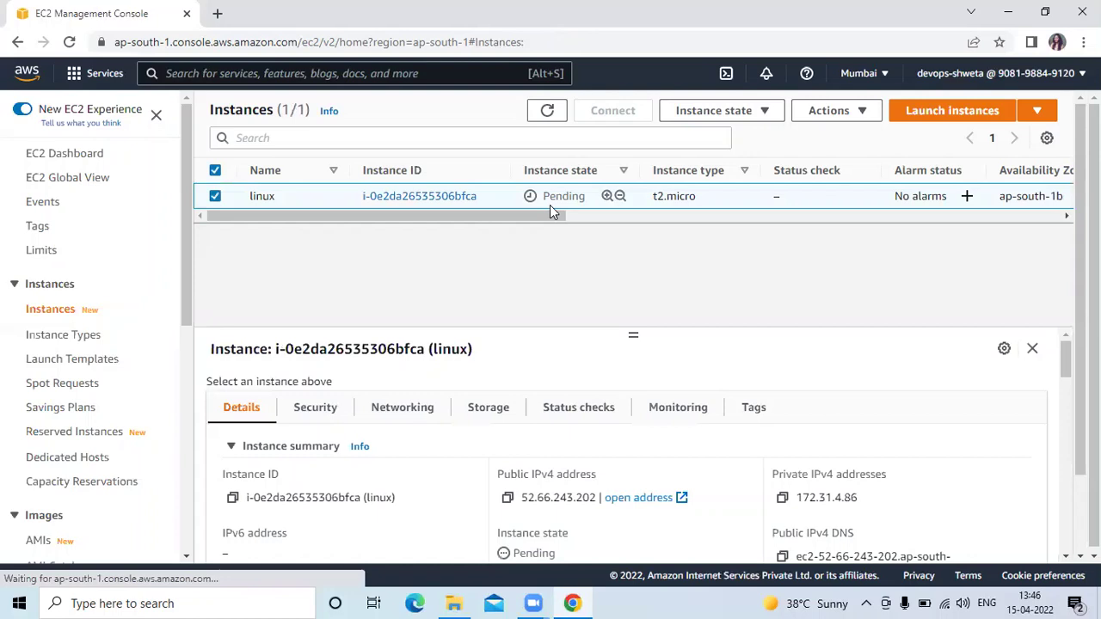
click(547, 112)
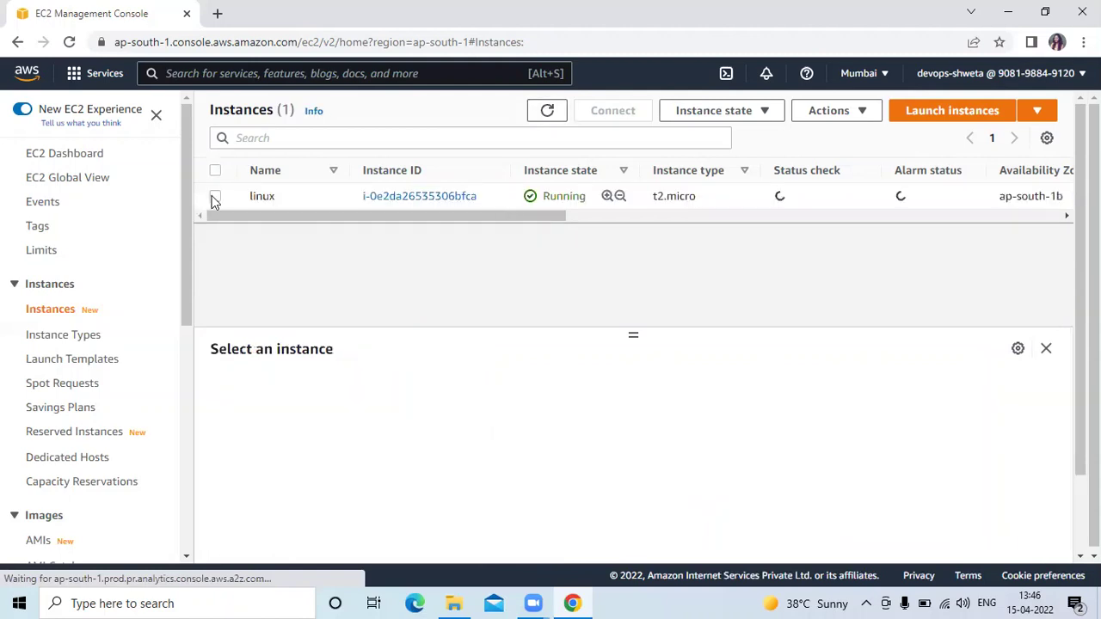
click(215, 199)
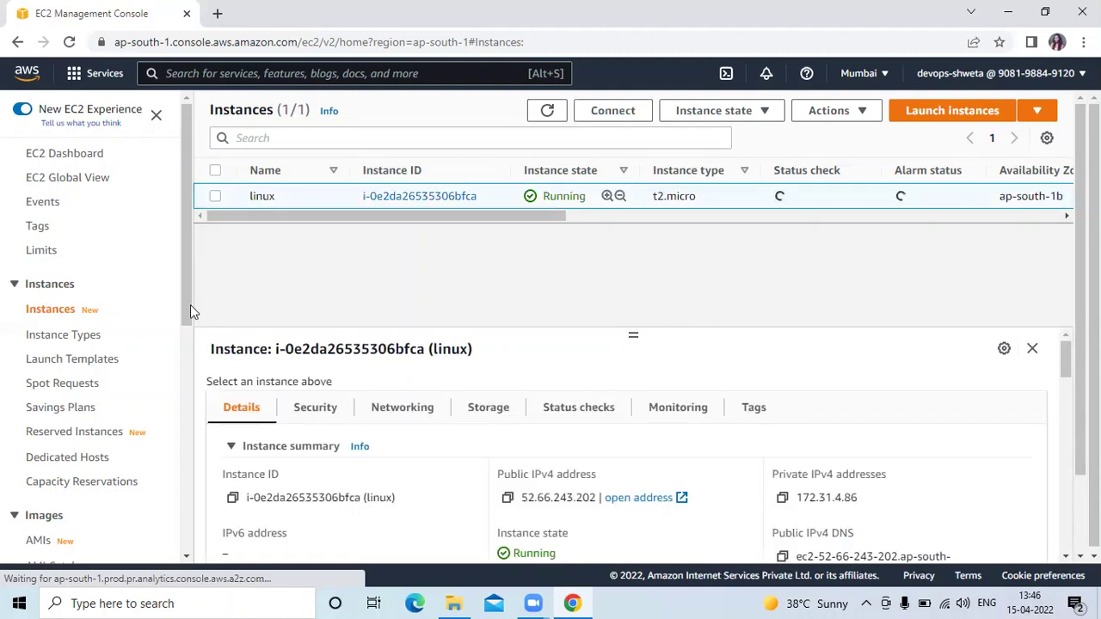
- Open the Elastic Block Store Volumes and Snapshots pages in separate new browser tabs
scroll(177, 368, down, 2)
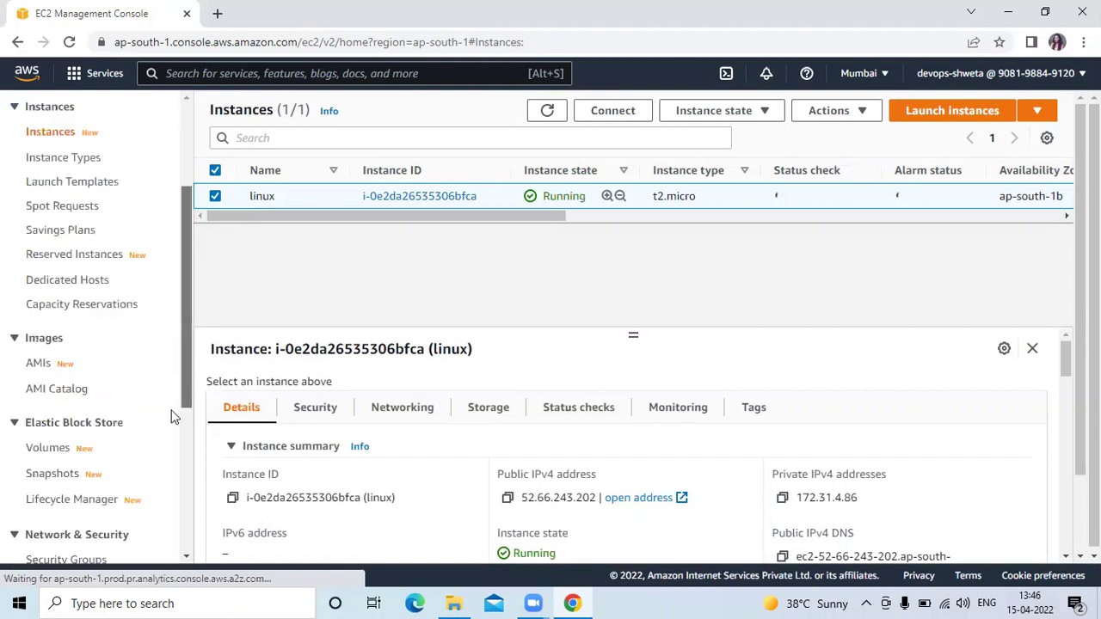
scroll(171, 416, down, 1)
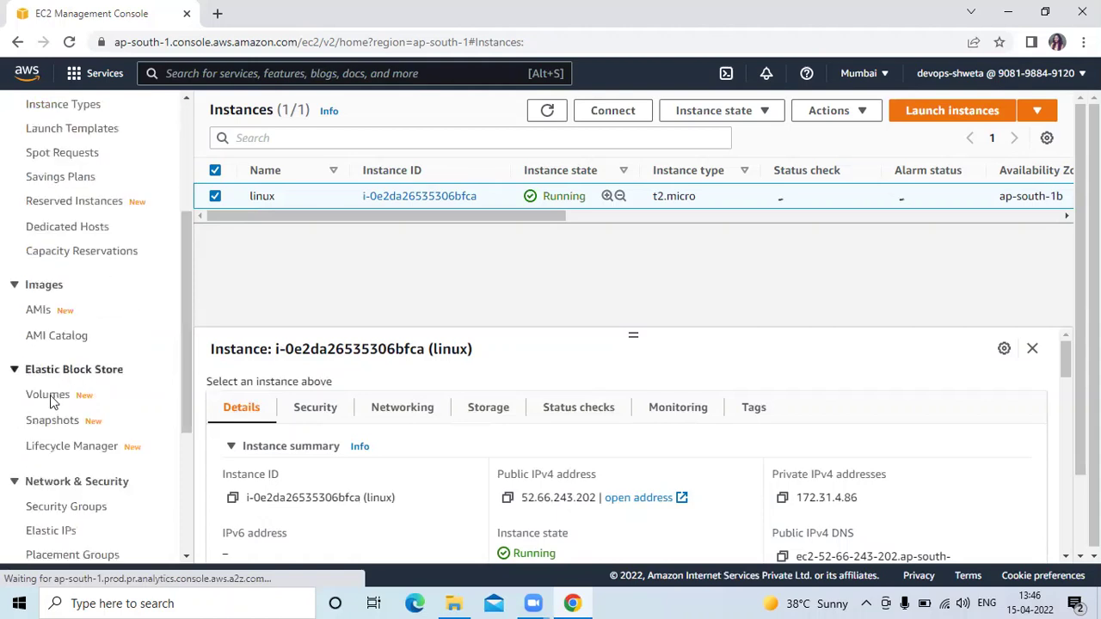
right_click(51, 402)
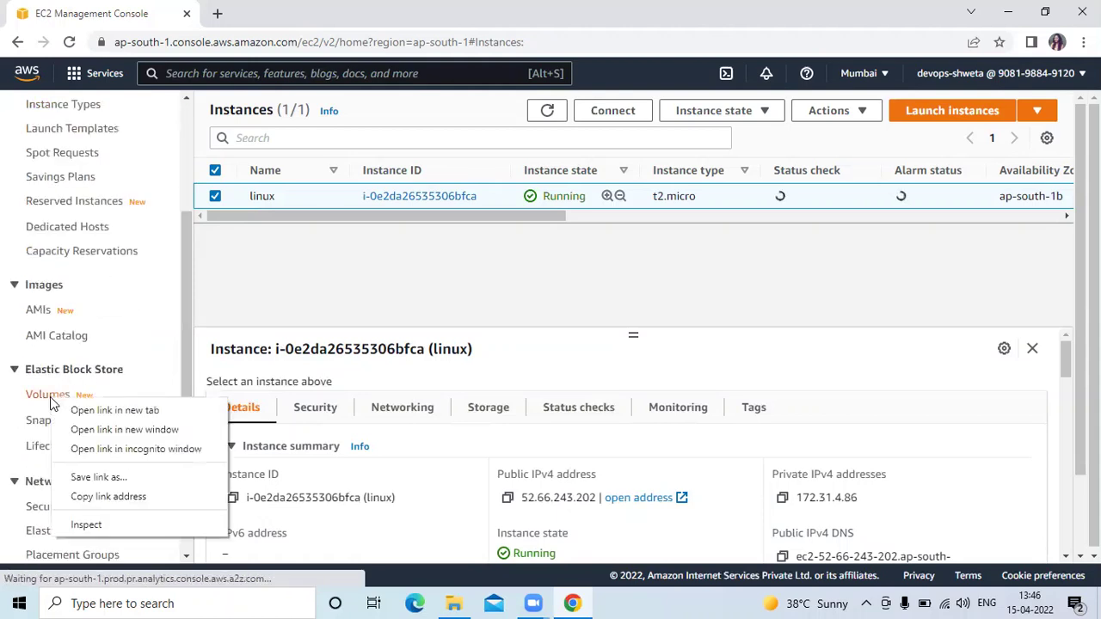
click(114, 411)
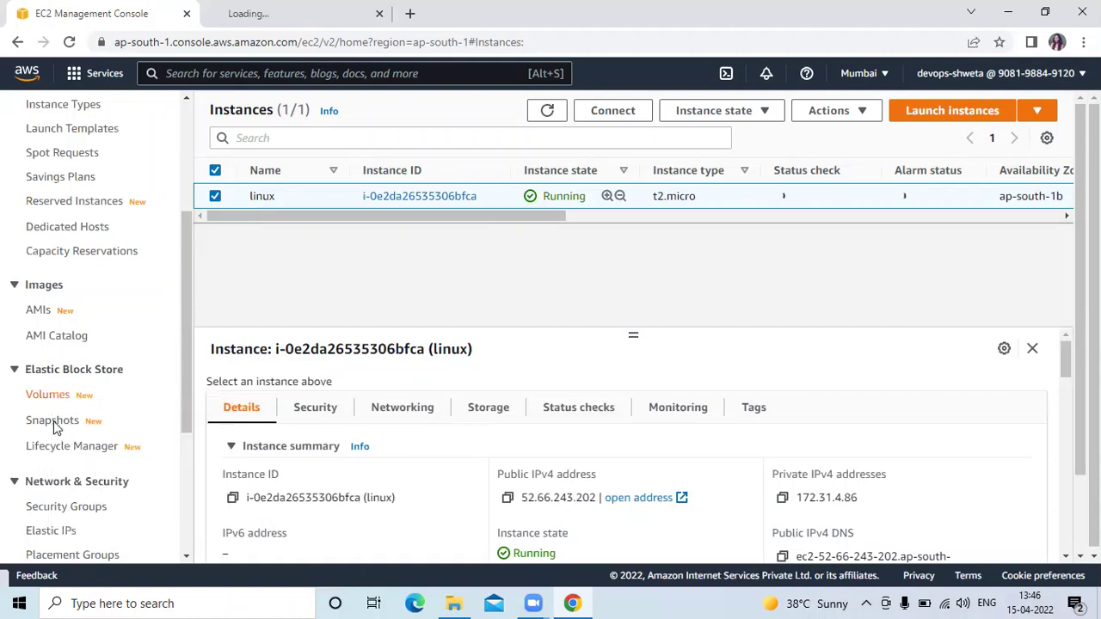
right_click(56, 428)
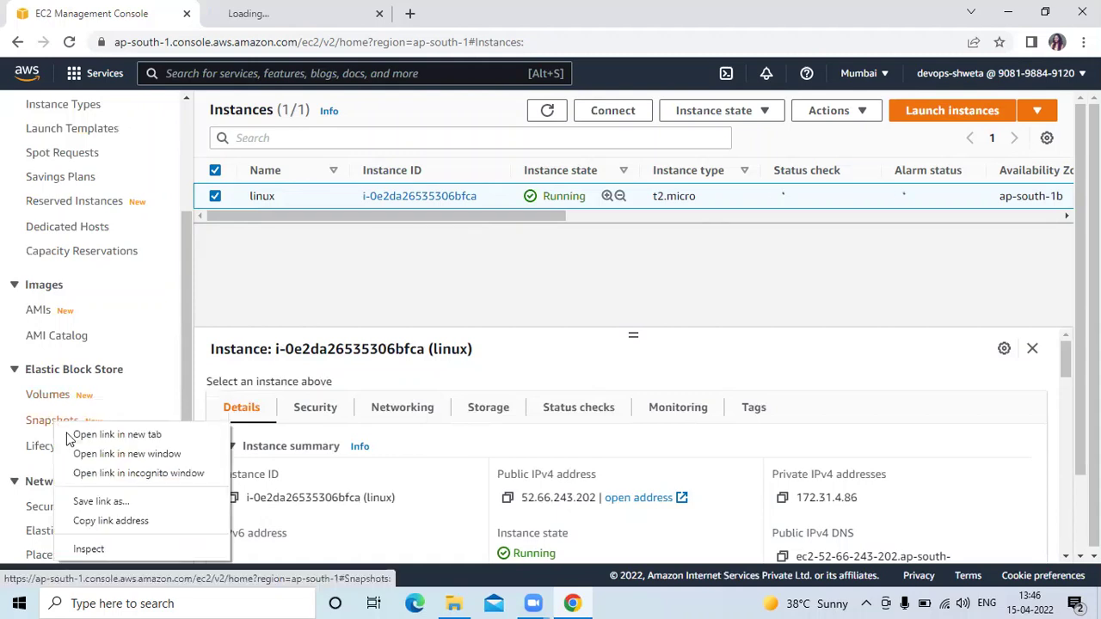
click(77, 434)
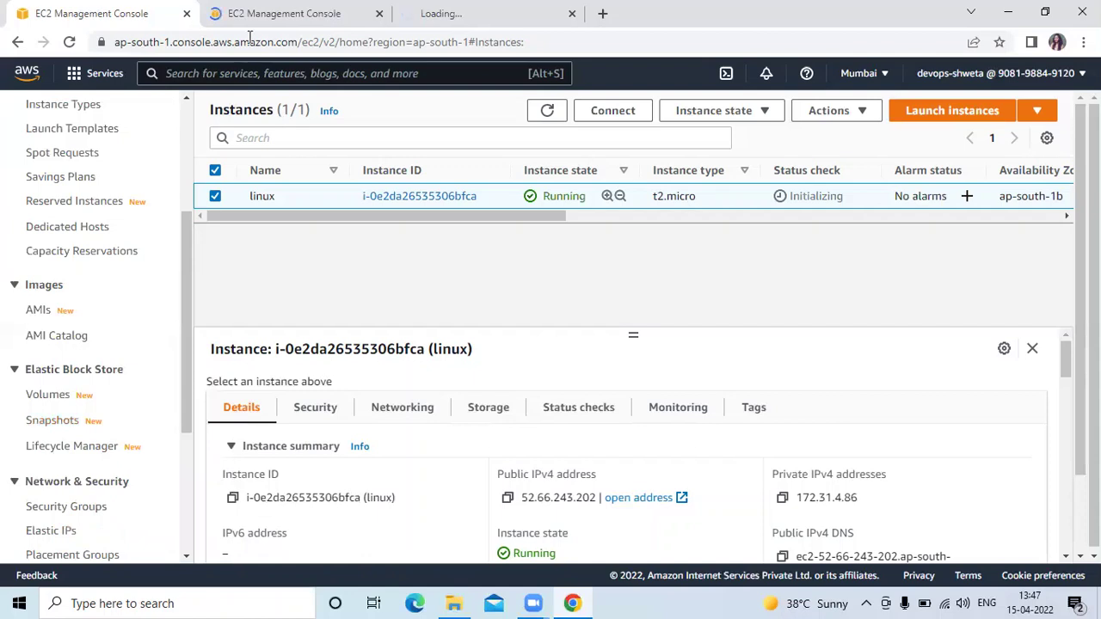
- Start creating a snapshot from the linux volume and enter linux as its description
key(ctrl+Tab)
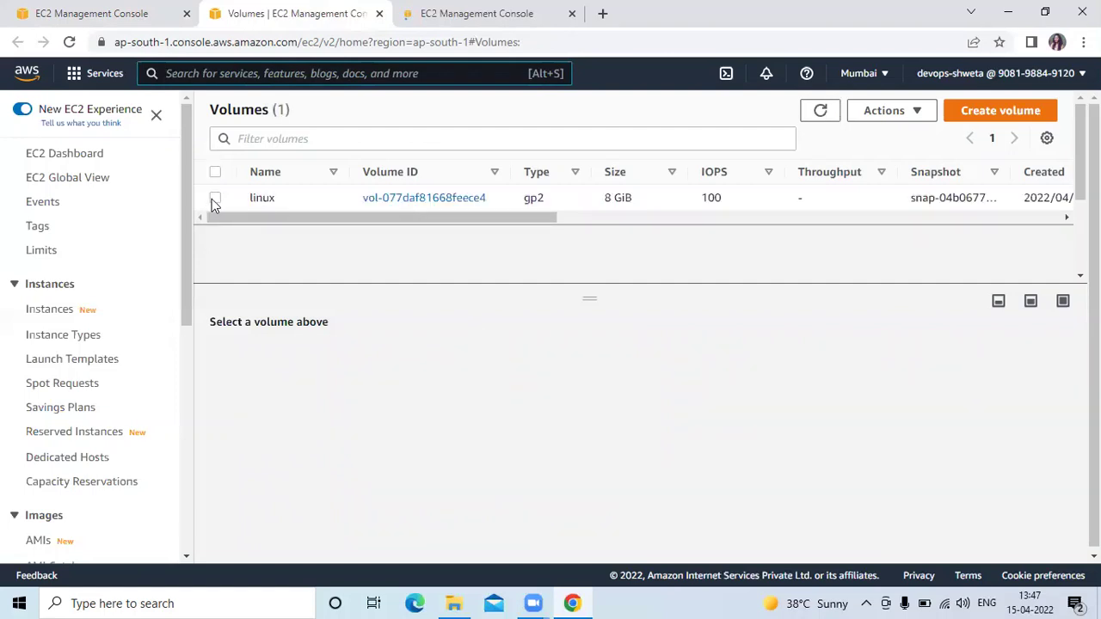
click(214, 200)
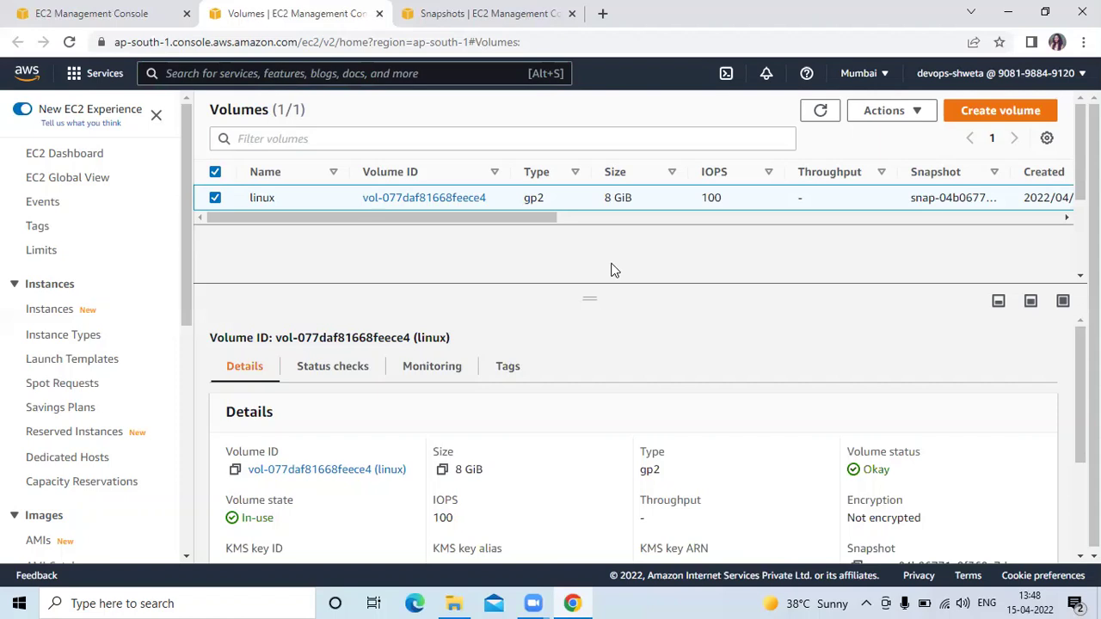
right_click(215, 204)
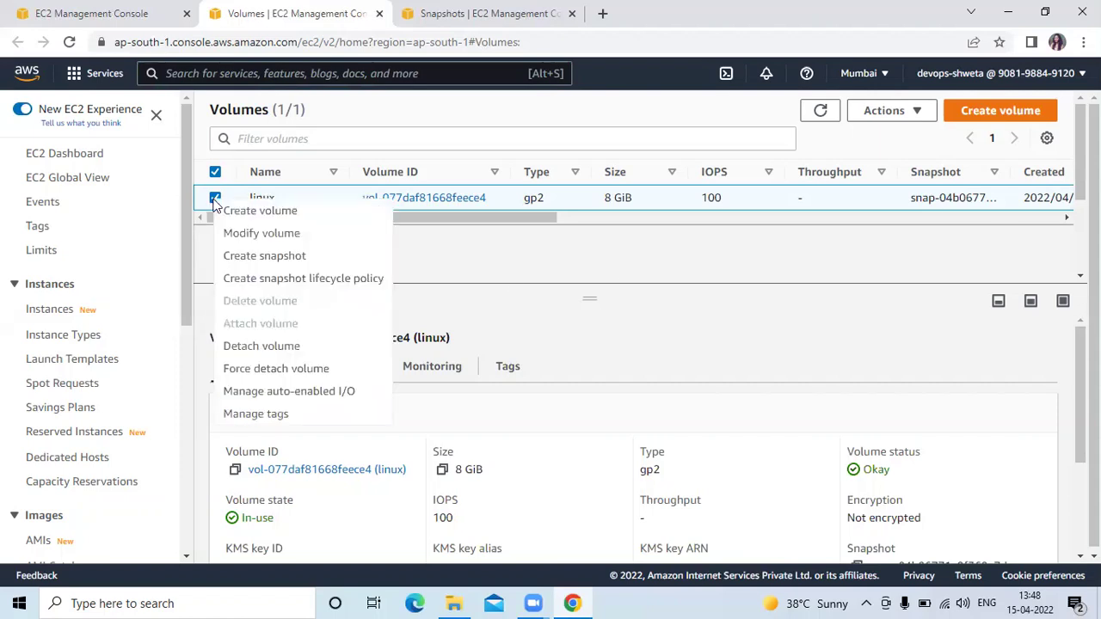
click(282, 262)
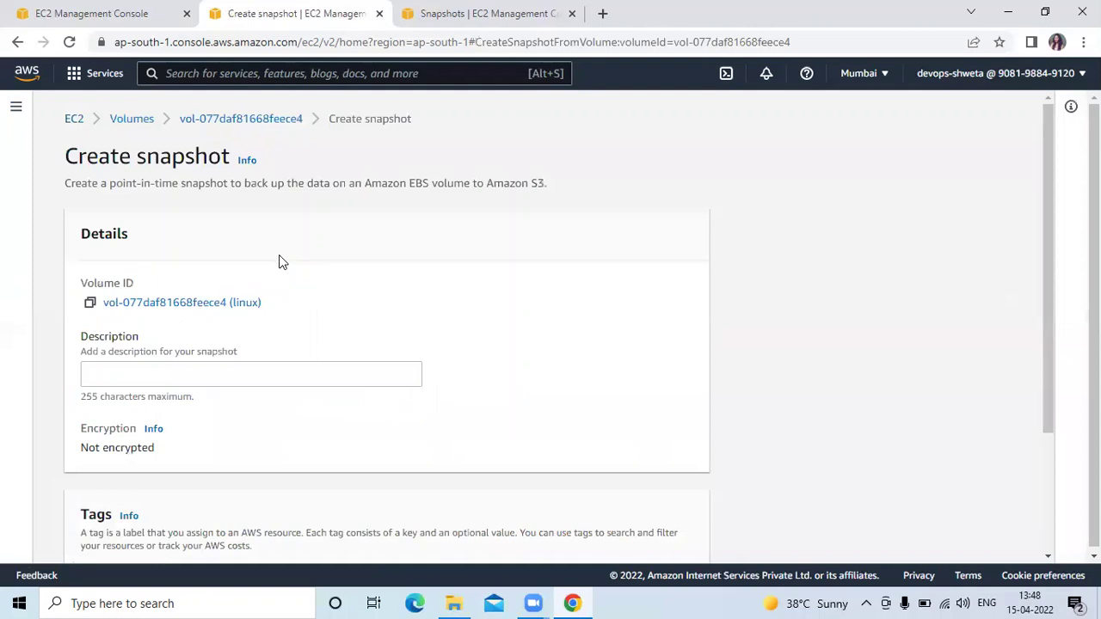
click(249, 369)
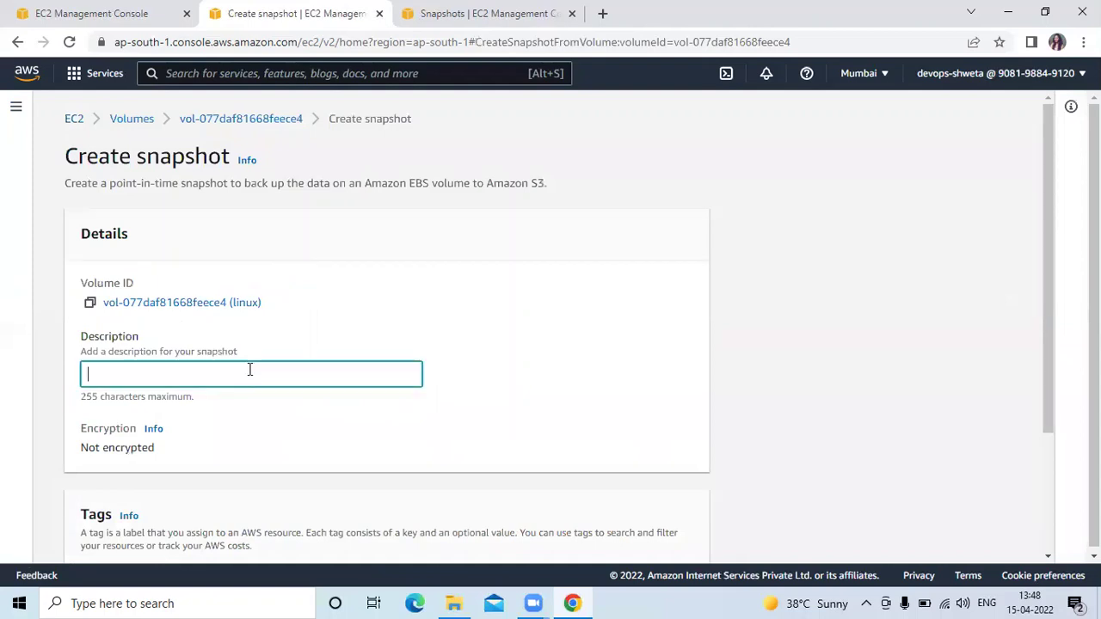
text(linux)
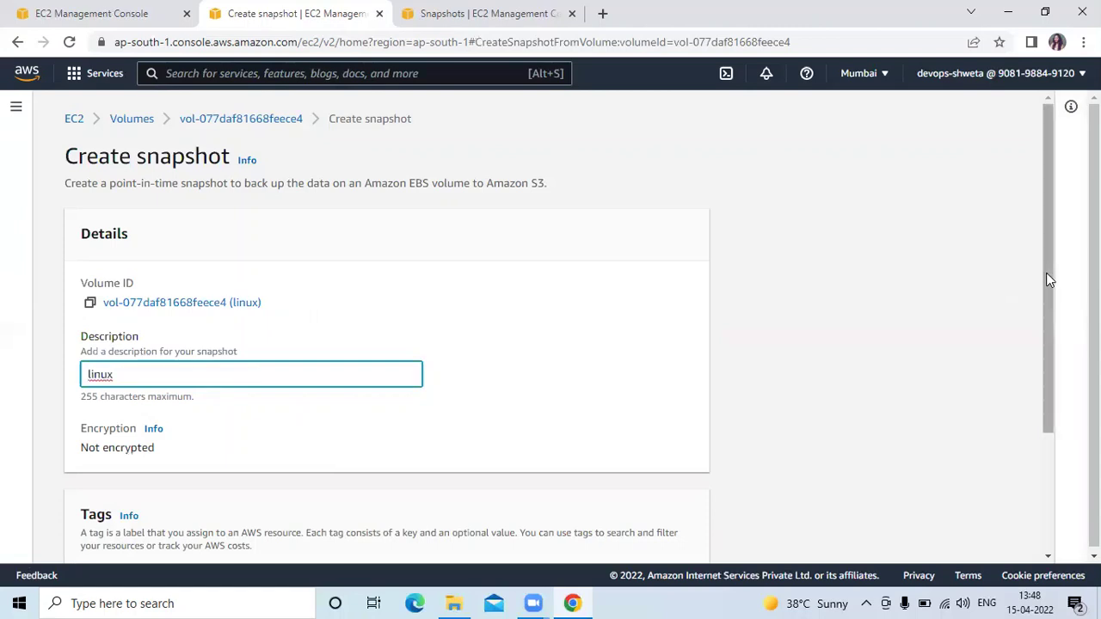
- Add a Name tag with the value linux and create the snapshot
drag(1046, 273, 1055, 420)
click(111, 461)
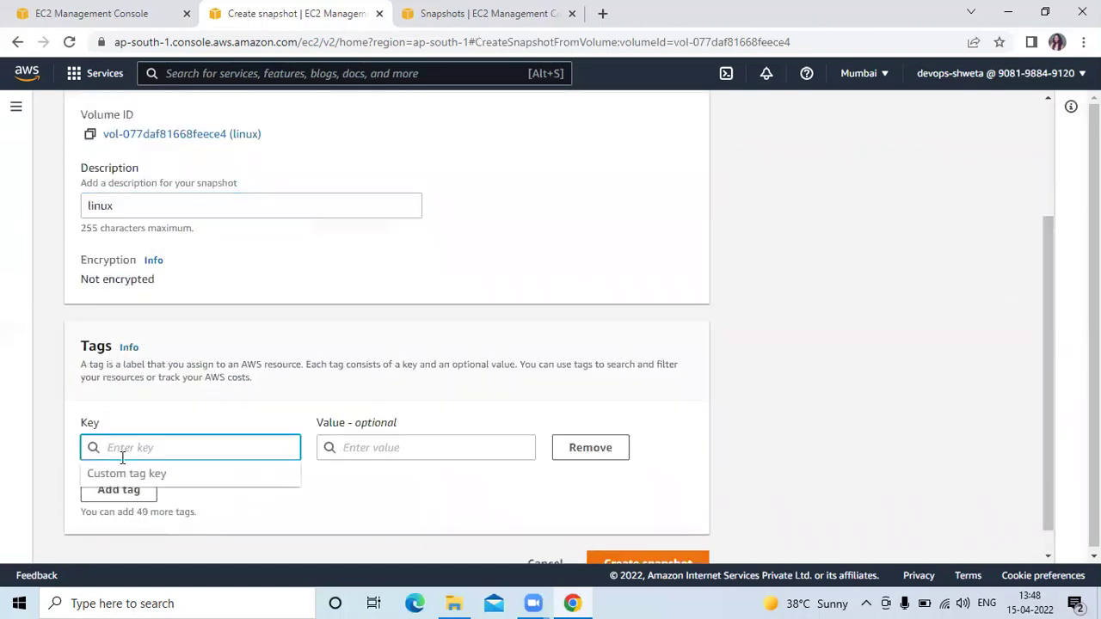
text(Name)
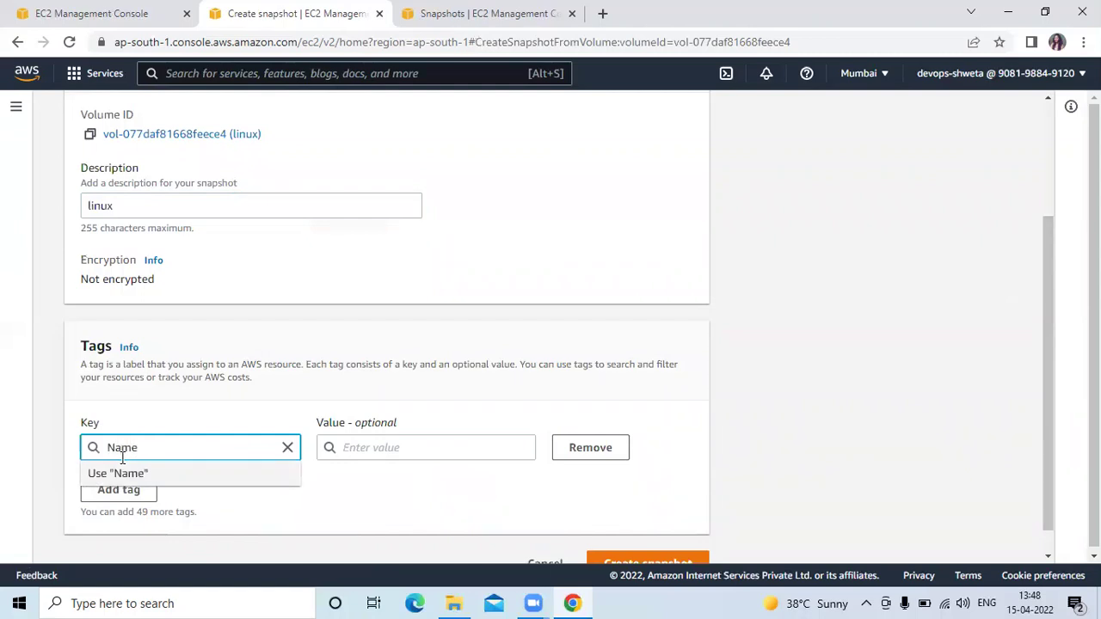
click(380, 449)
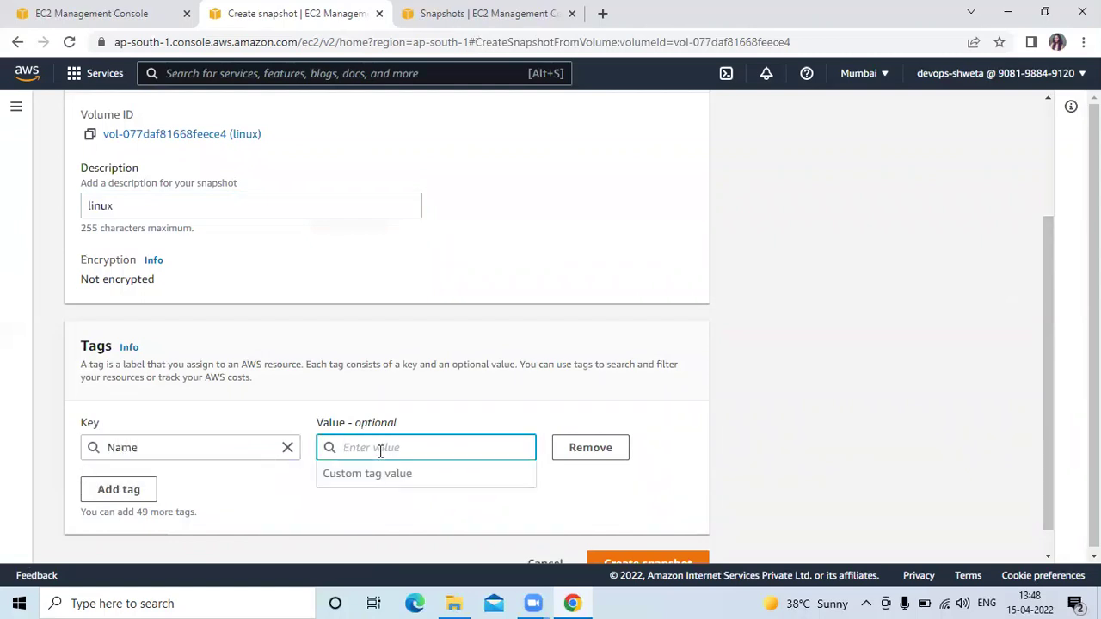
text(linux)
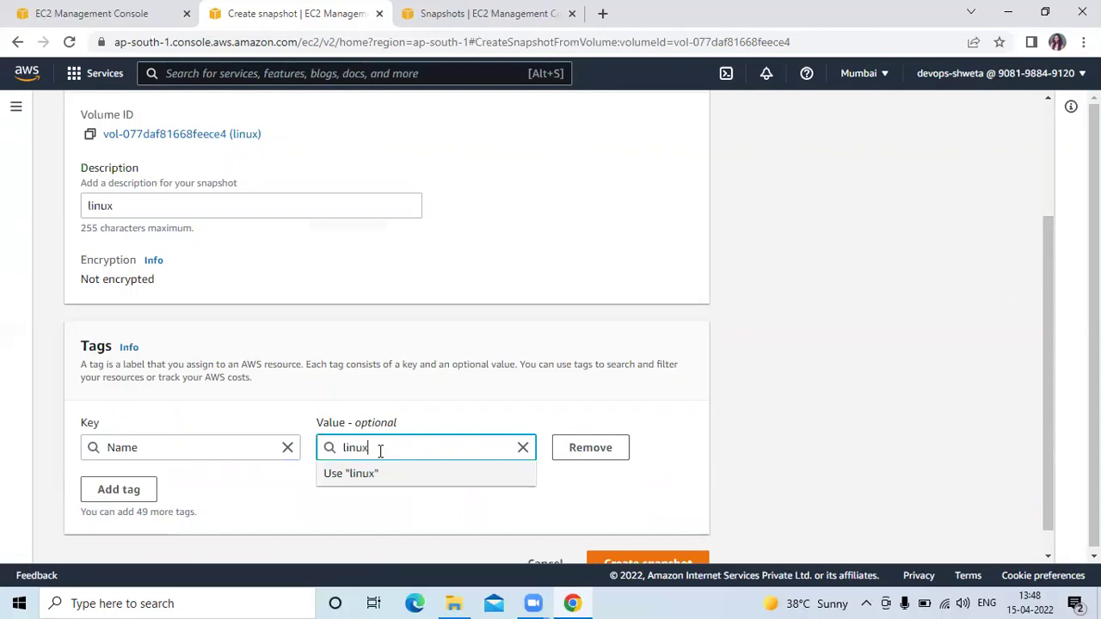
click(676, 480)
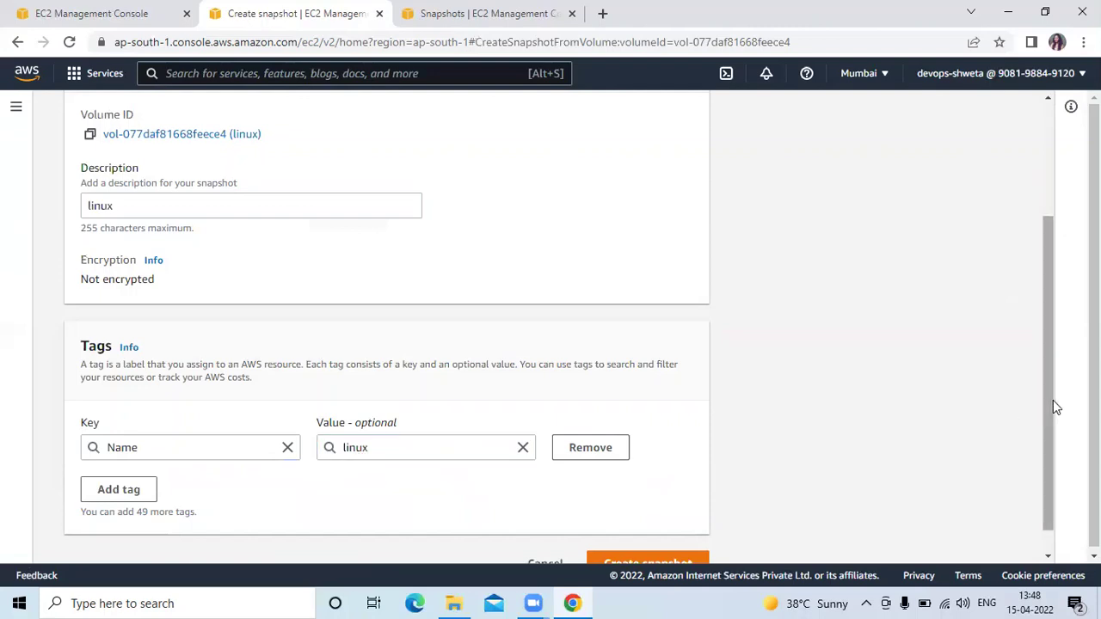
scroll(1051, 404, down, 1)
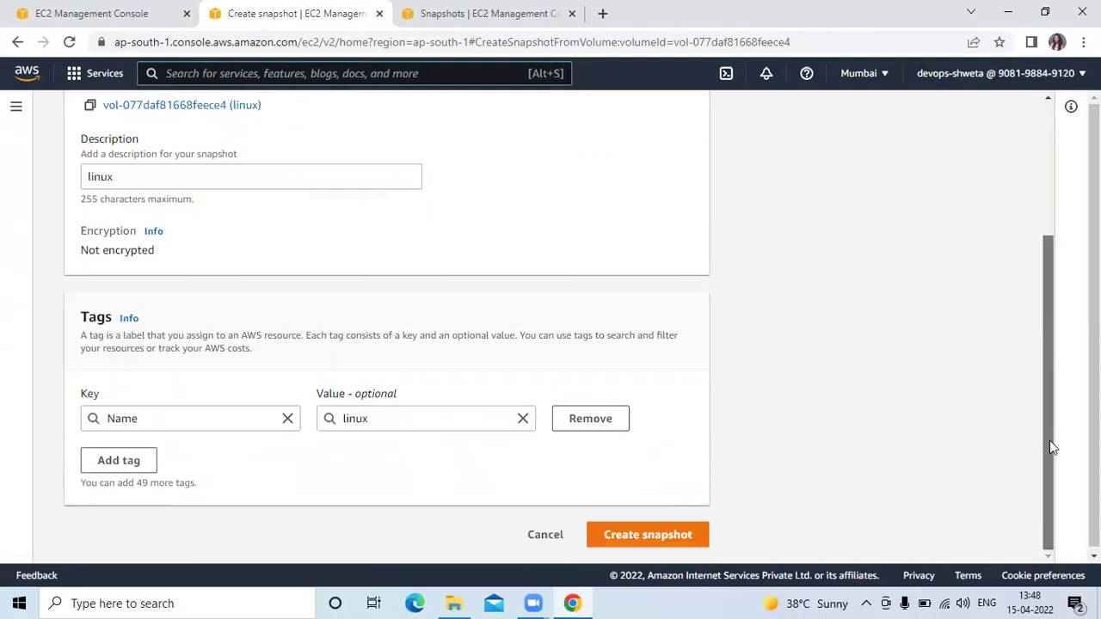
click(672, 535)
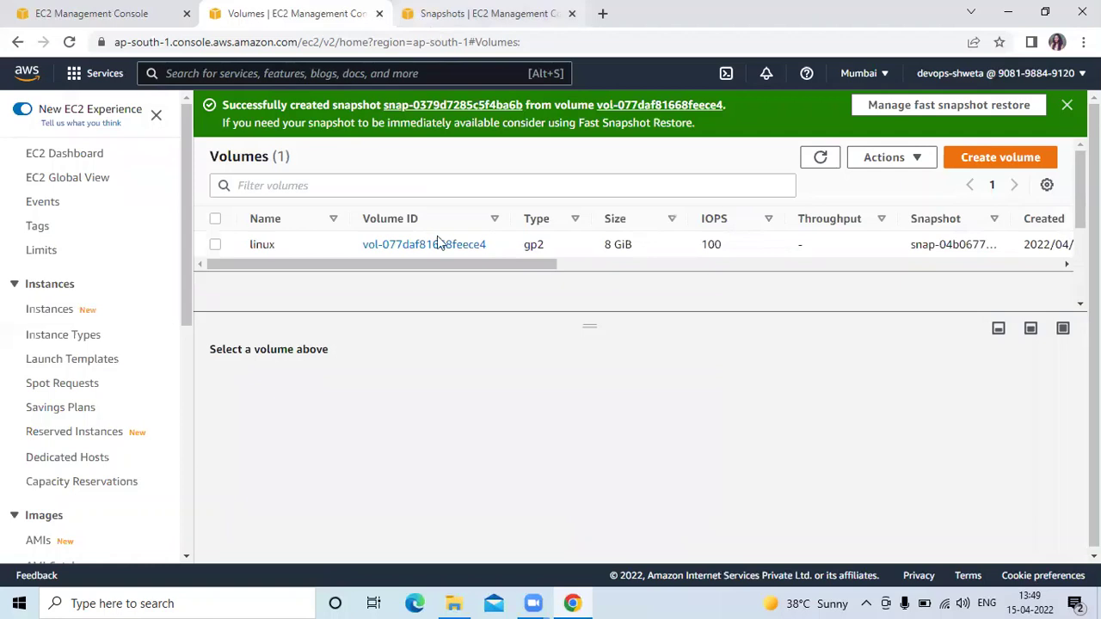
- Refresh the list on the Snapshots page, select the linux snapshot and check which actions are available for it
key(ctrl+Tab)
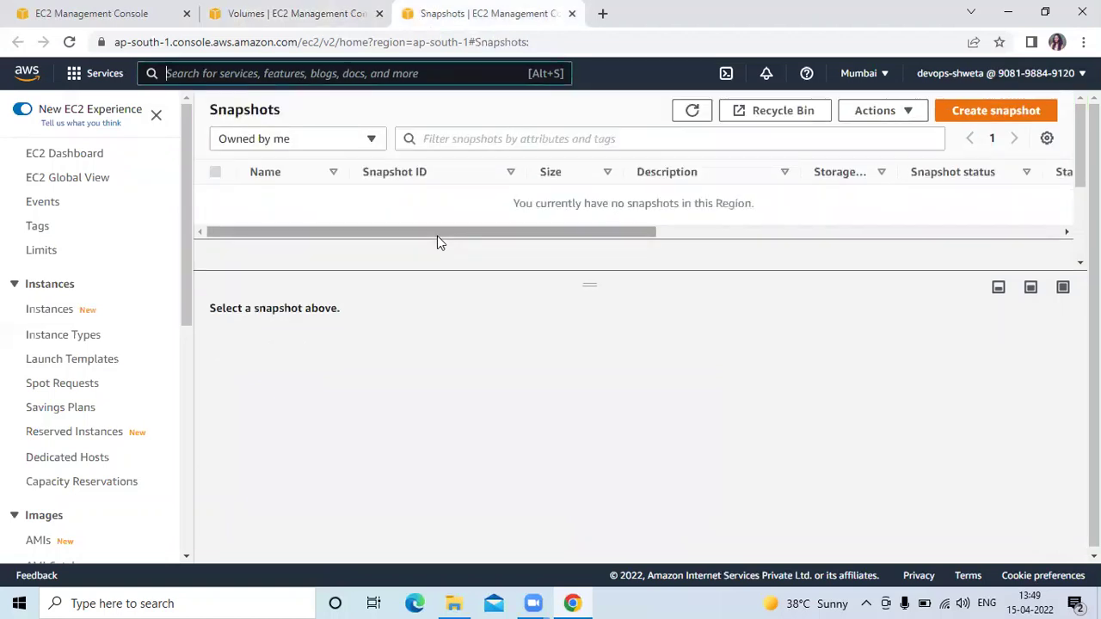
click(697, 112)
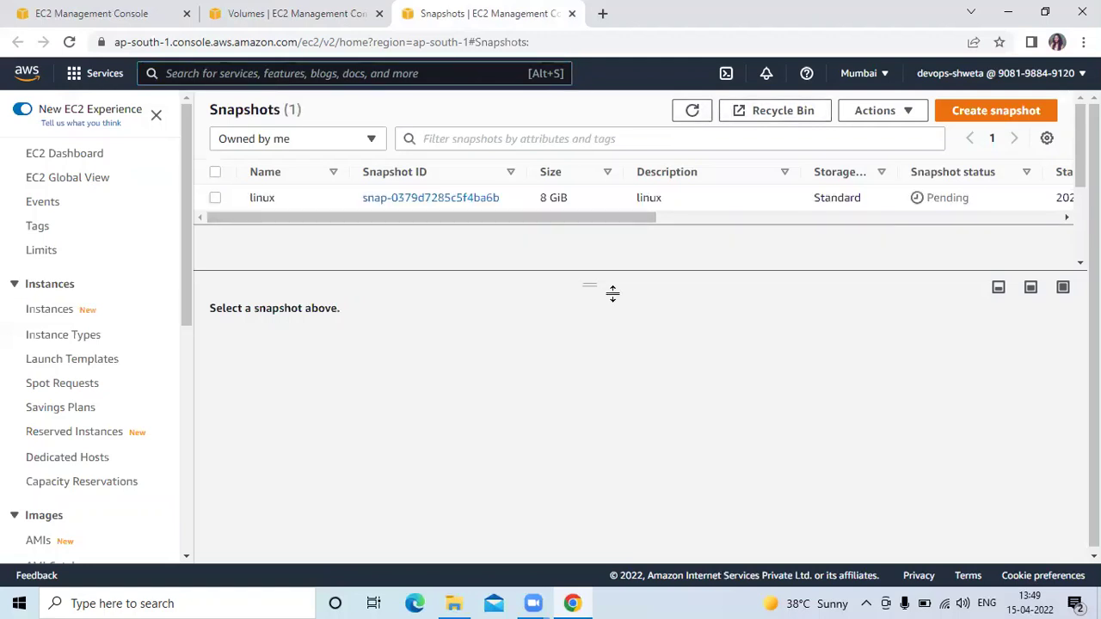
click(215, 200)
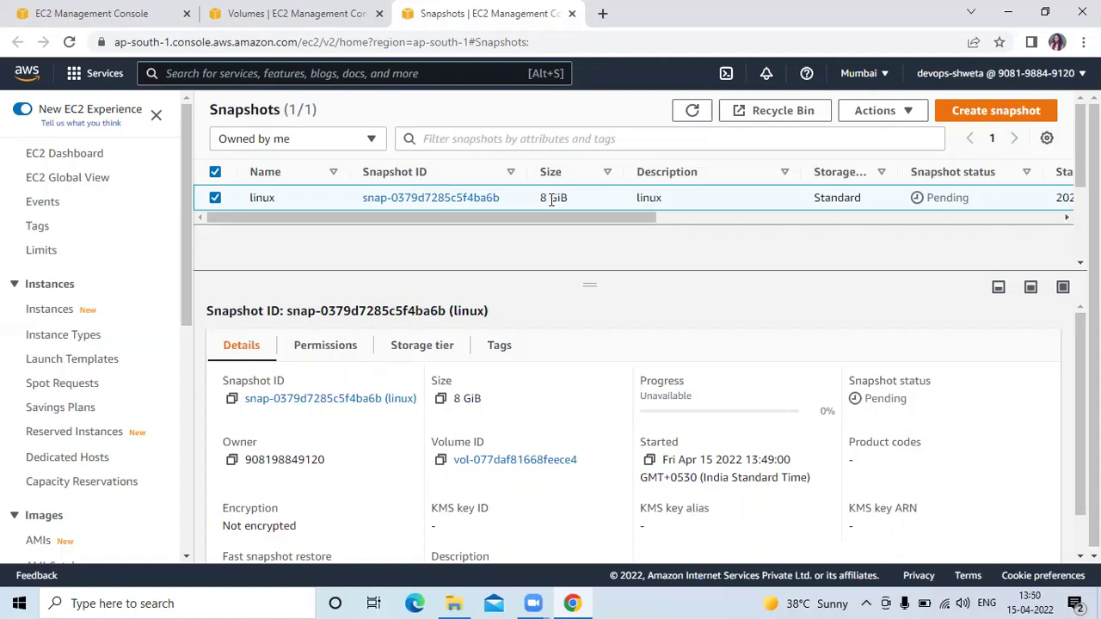
right_click(217, 199)
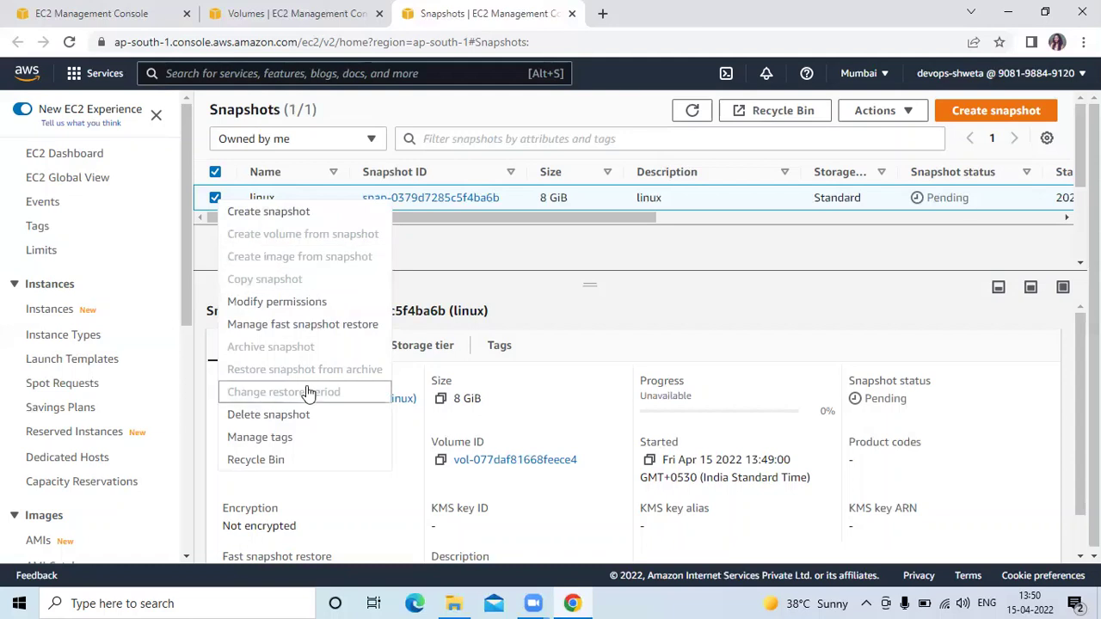
click(434, 243)
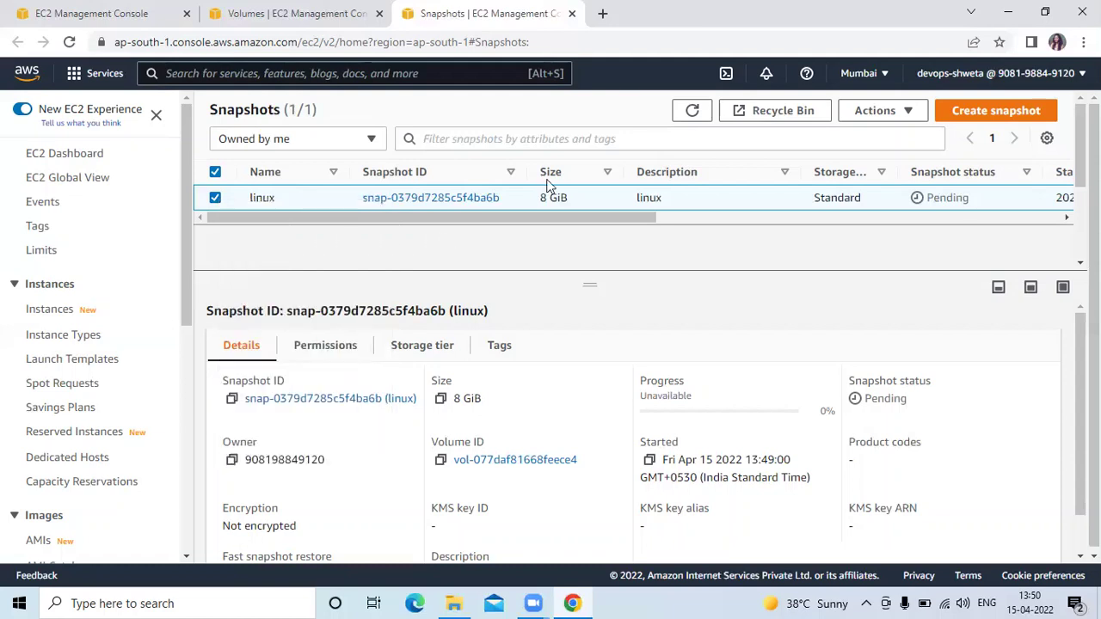
- Refresh the snapshots list again, reselect the linux snapshot and check its progress in the details
click(693, 111)
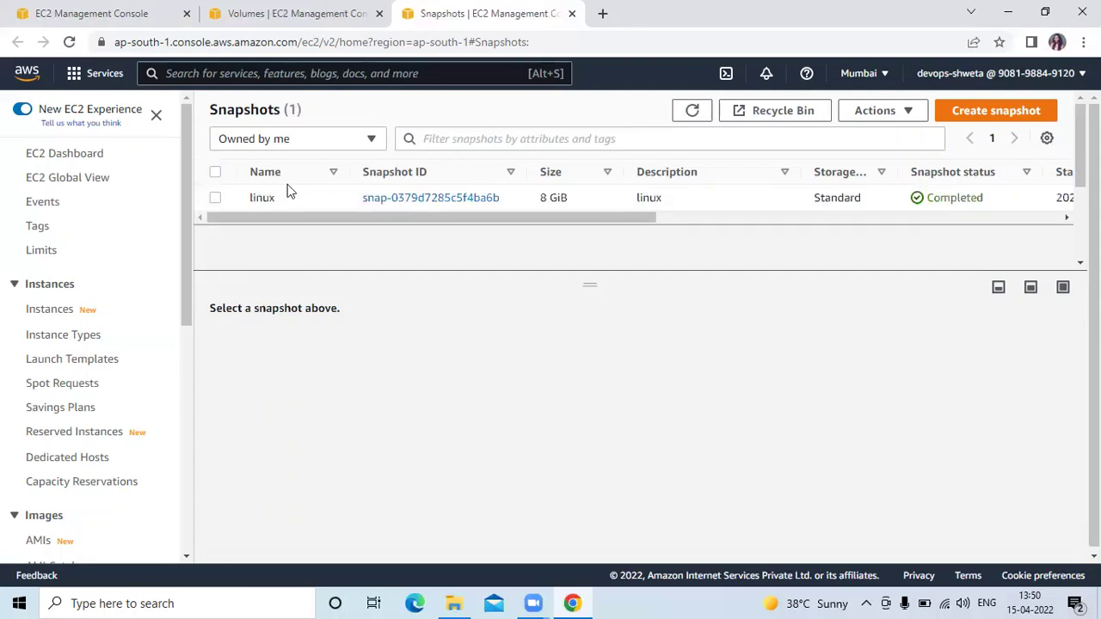
click(215, 200)
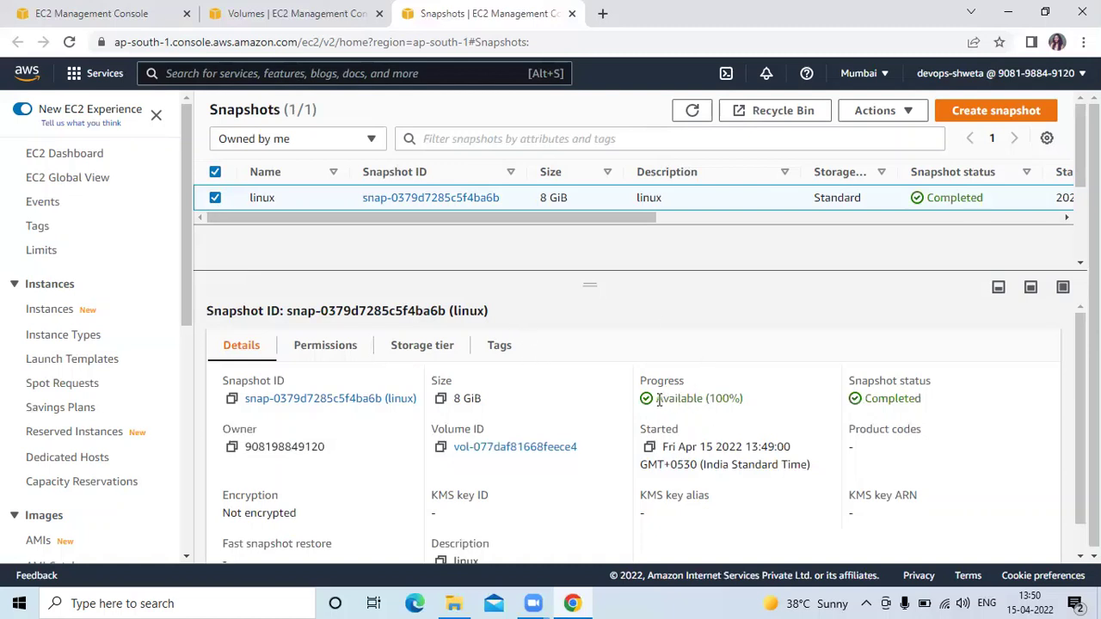
drag(659, 401, 772, 416)
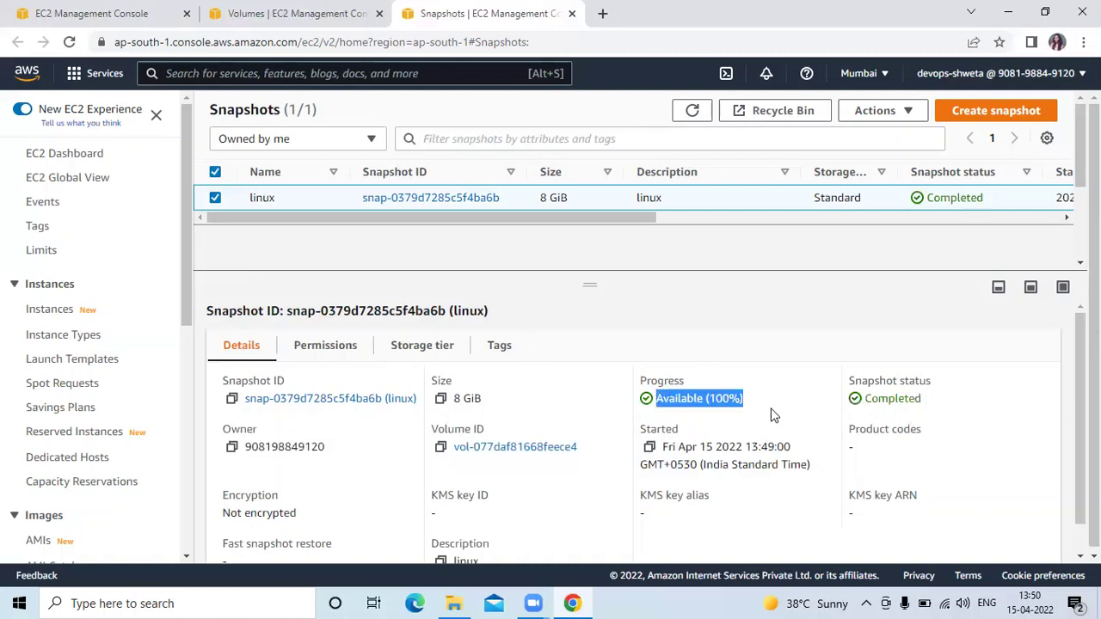
- Start creating a volume from the linux snapshot with General Purpose SSD (gp2) as the volume type
right_click(209, 199)
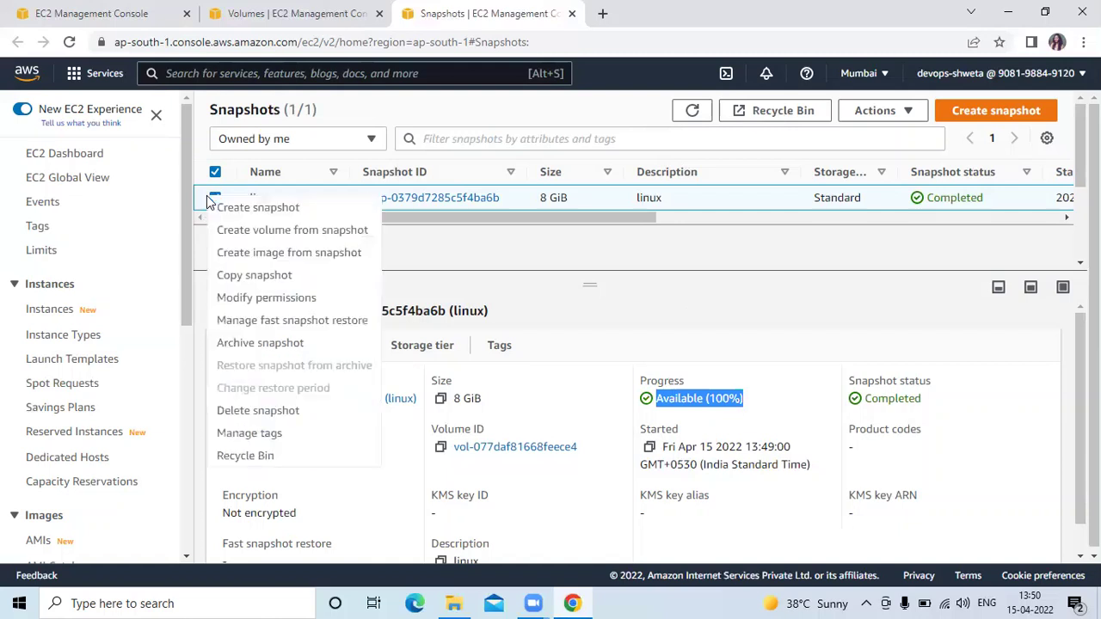
click(257, 240)
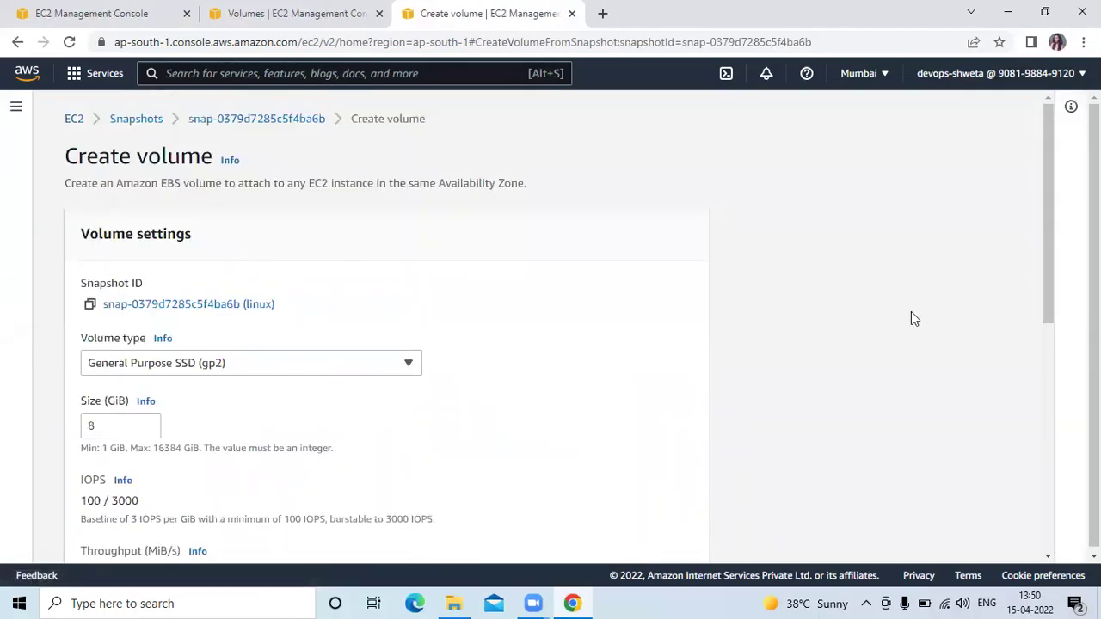
drag(1050, 307, 1055, 372)
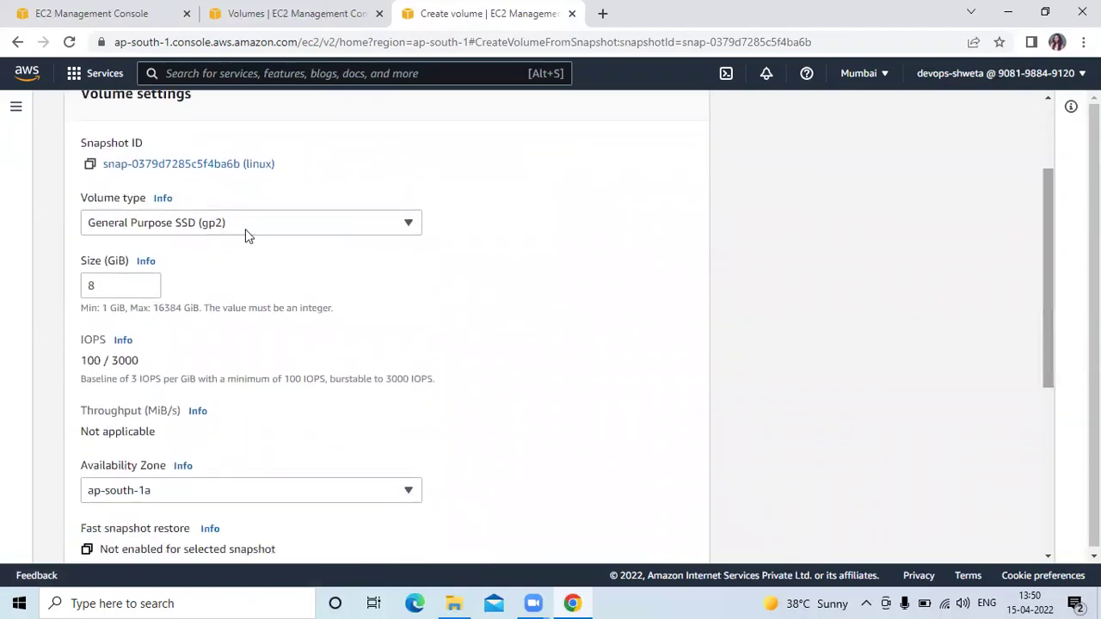
click(338, 228)
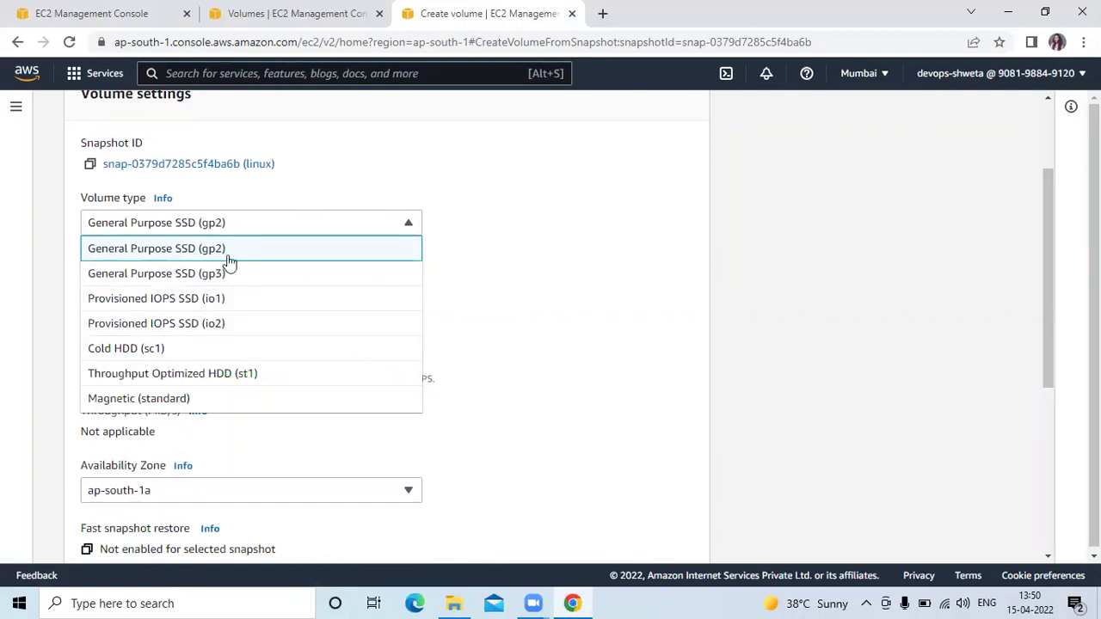
click(229, 258)
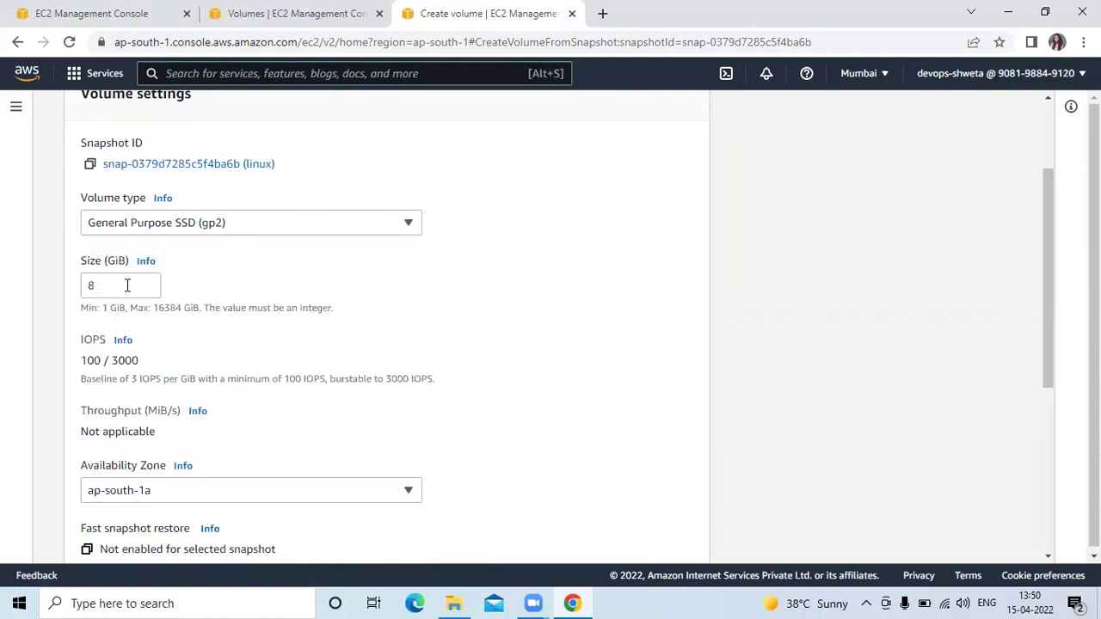
- Try smaller sizes for the new volume, first 0 GiB and finally 5 GiB
click(107, 287)
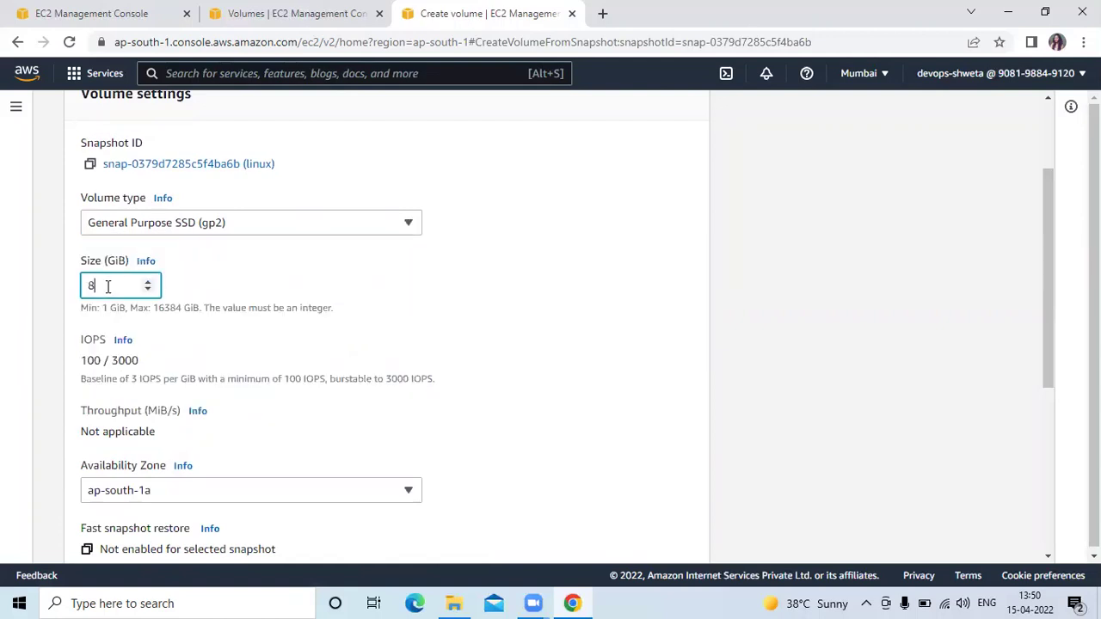
key(BackSpace)
text(0)
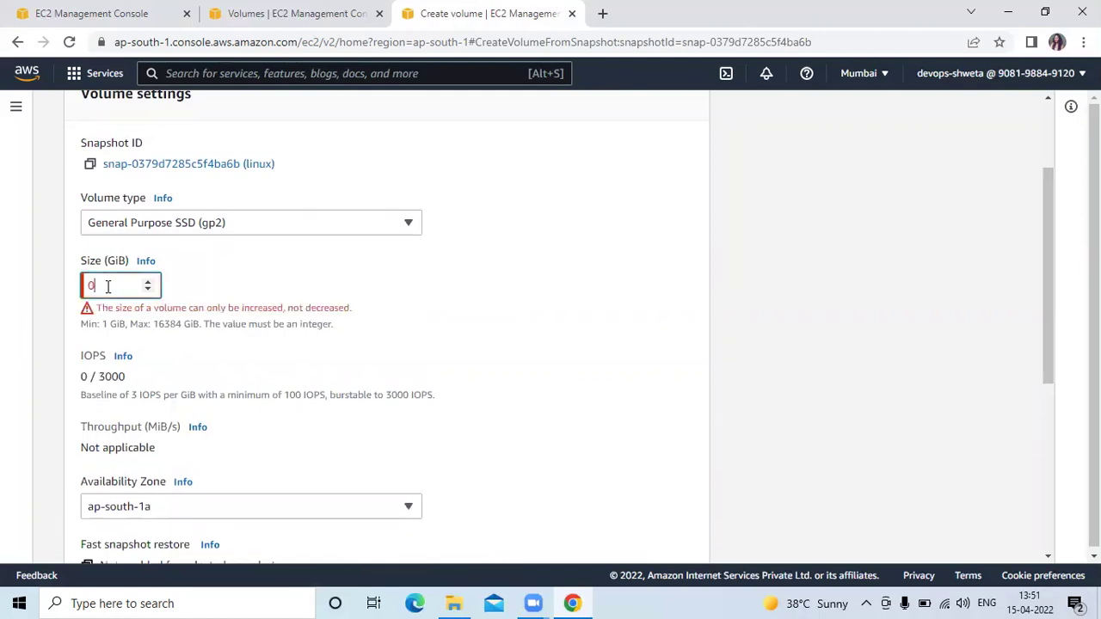
key(BackSpace)
text(8)
key(BackSpace)
text(5)
click(384, 360)
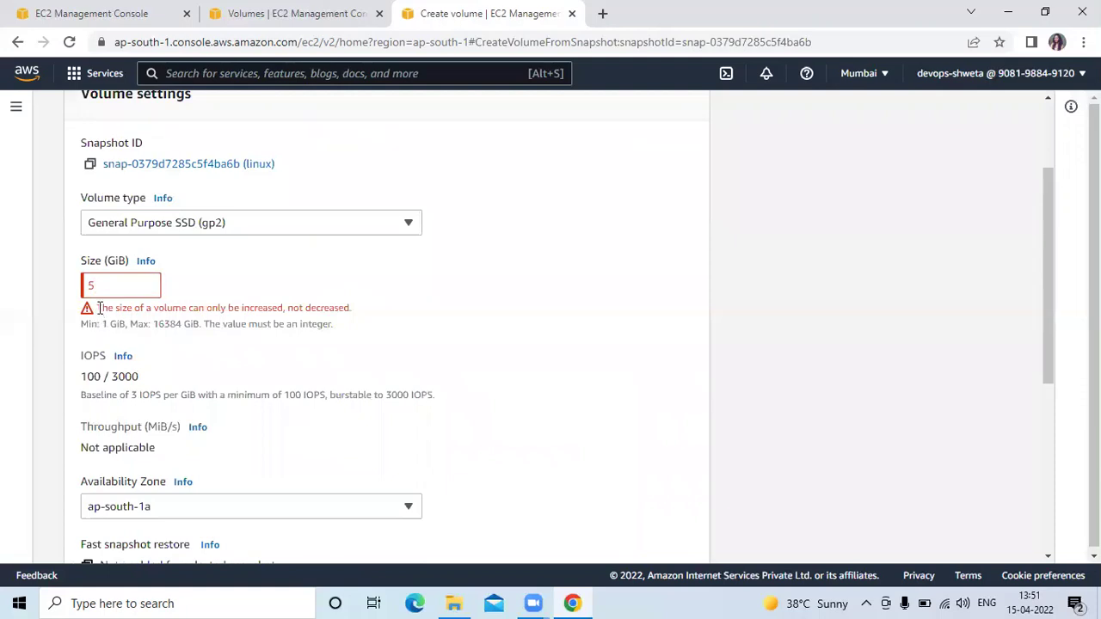
- Set the new volume's size to 20 GiB
drag(96, 312, 367, 308)
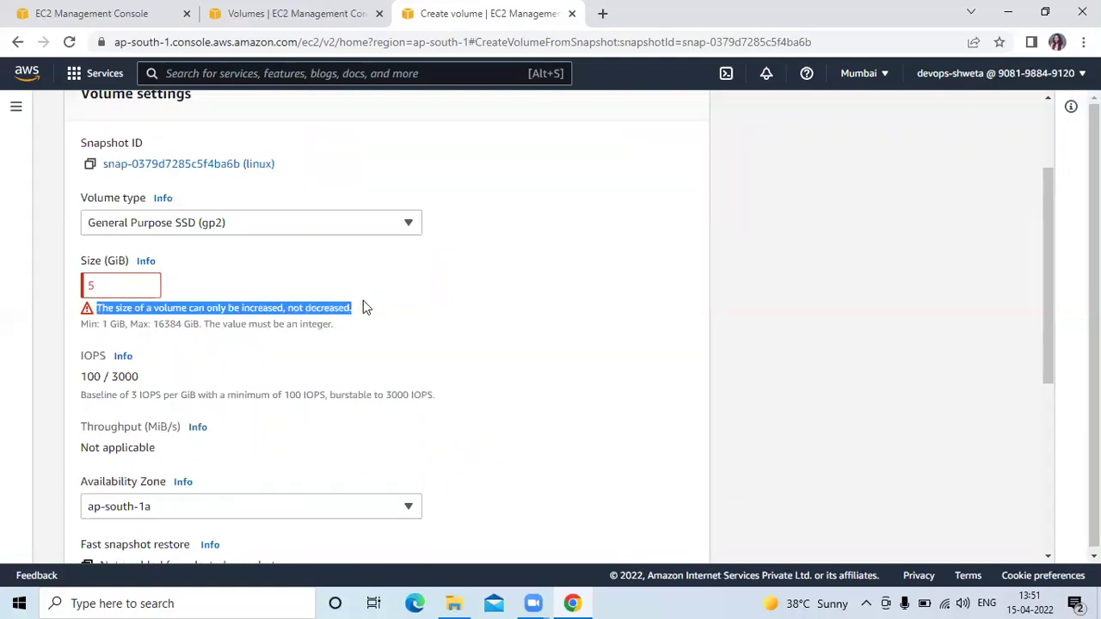
click(364, 308)
click(121, 285)
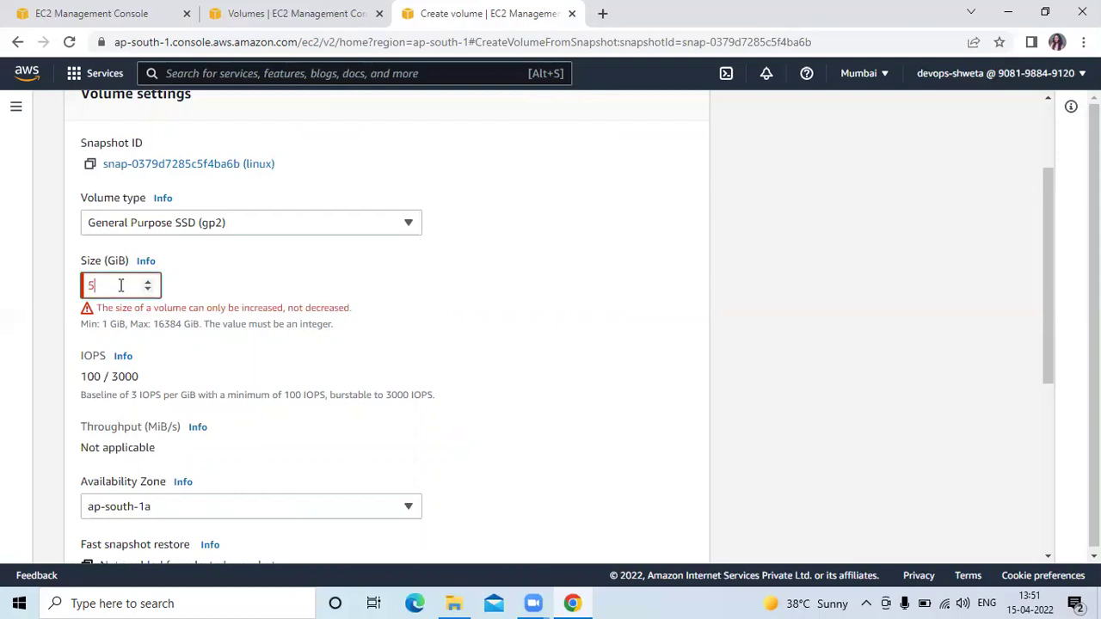
key(BackSpace)
text(0)
key(BackSpace)
text(20)
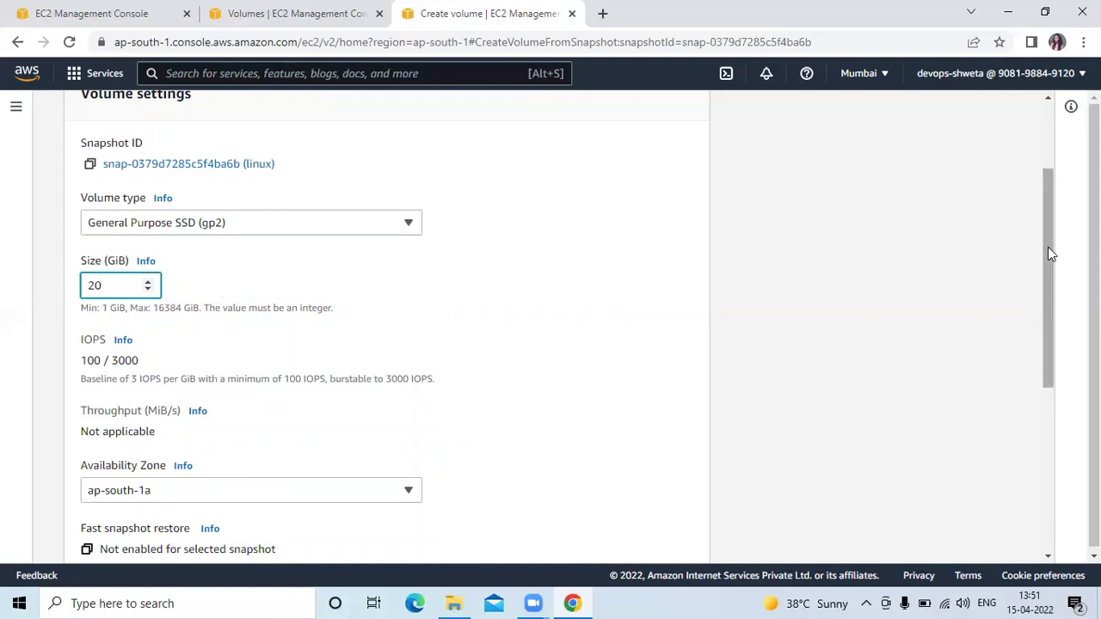
- Look up the linux instance's Availability Zone on the Instances page and set the new volume's zone to ap-south-1b
scroll(1052, 278, down, 2)
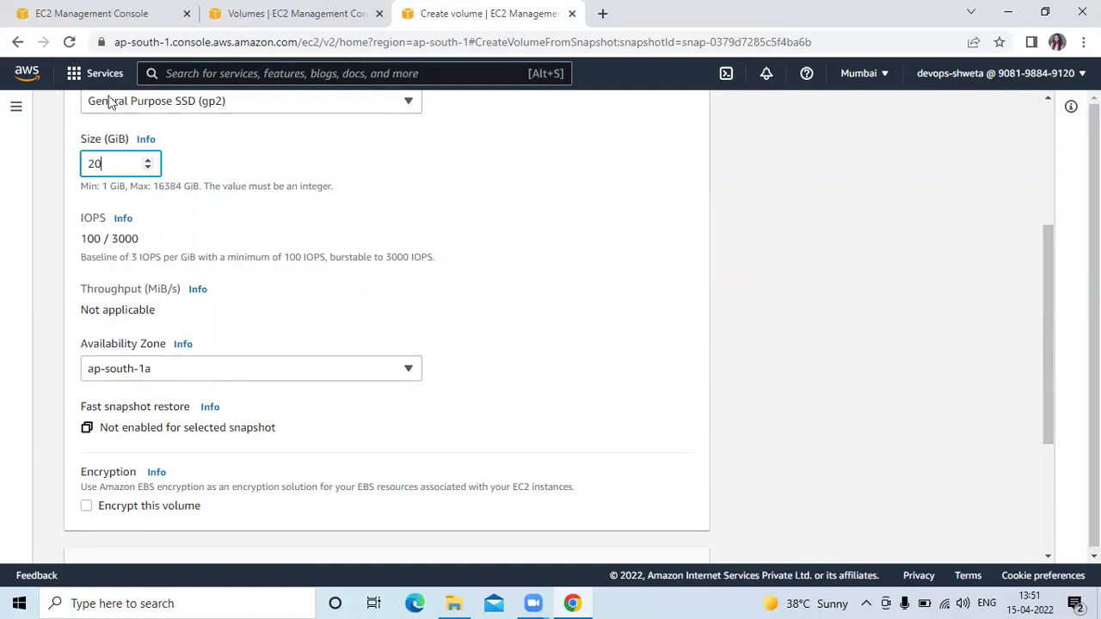
click(73, 16)
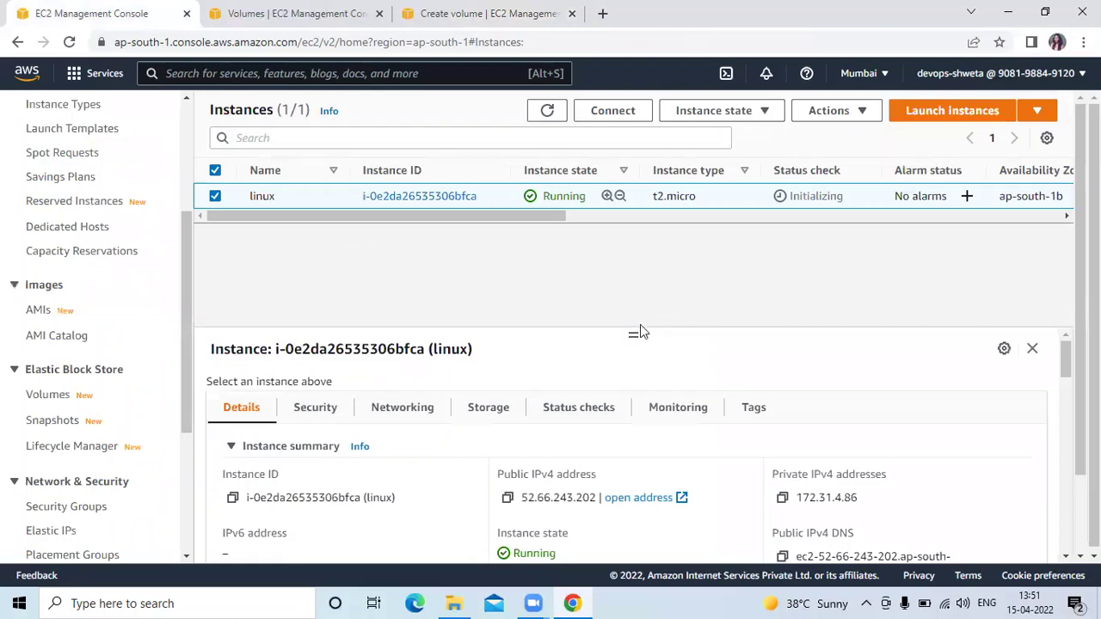
click(609, 221)
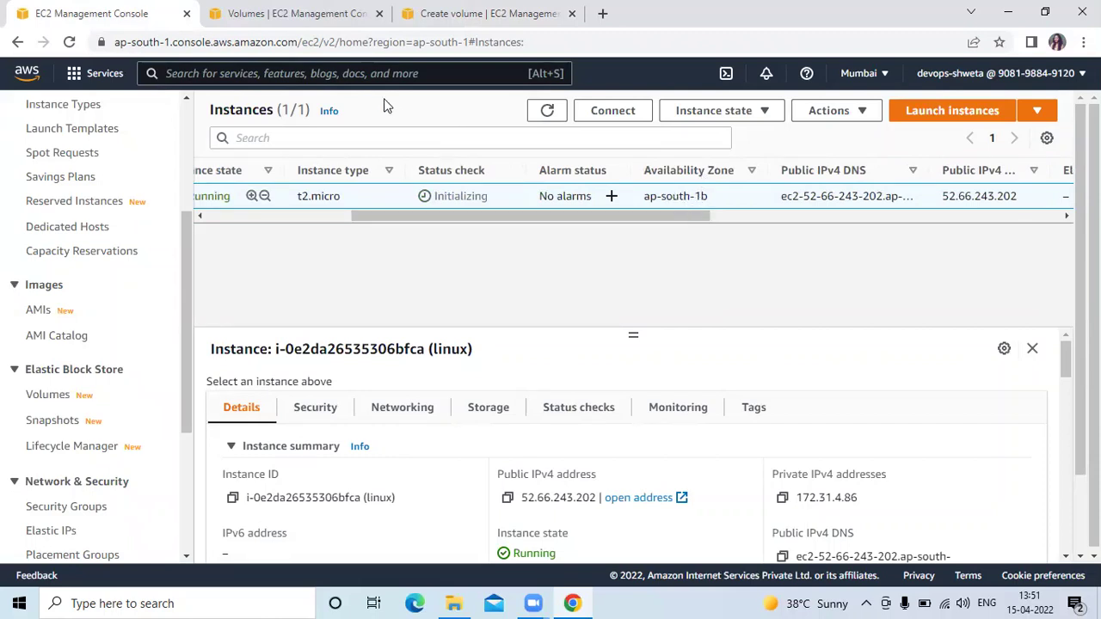
click(415, 28)
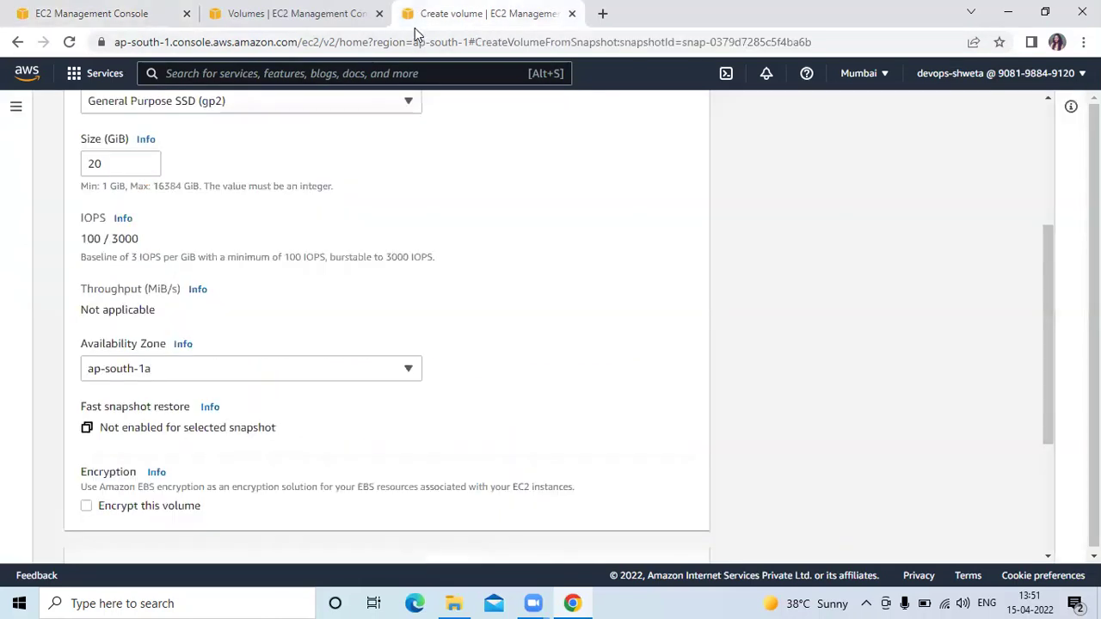
click(256, 381)
click(142, 447)
- Add a tag with key Name and value linux-volume to the new volume and create the volume
drag(1049, 320, 1051, 426)
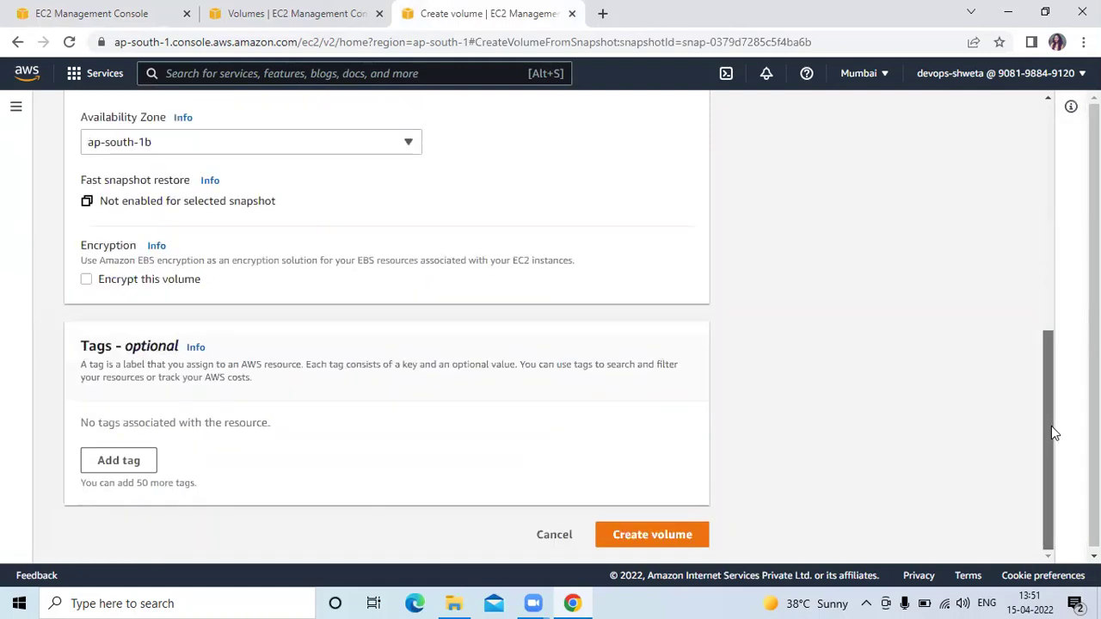
click(125, 472)
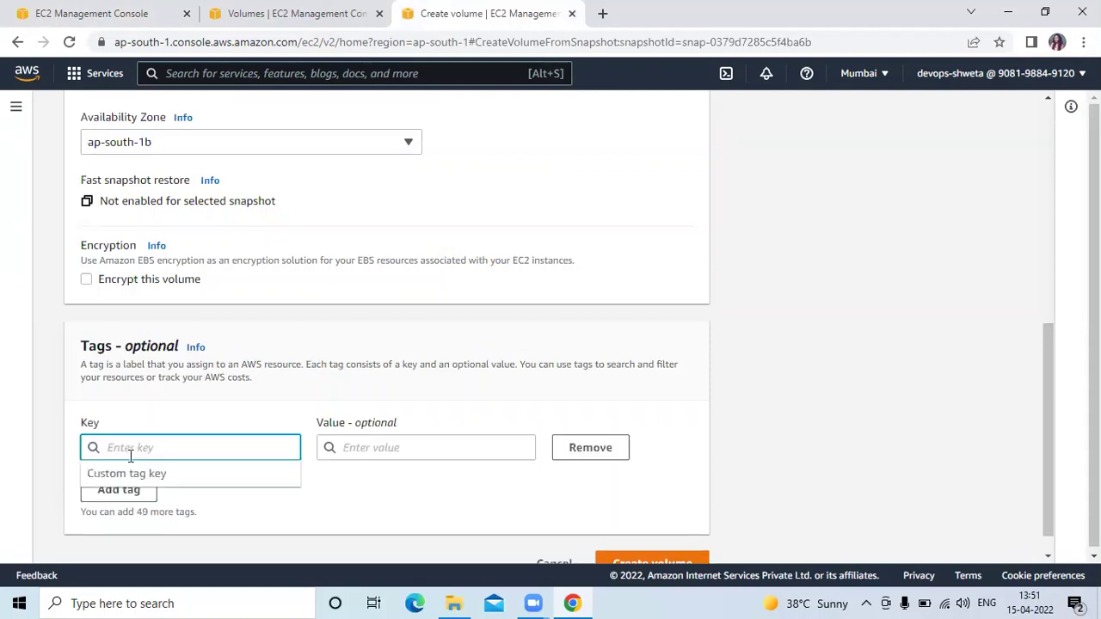
text(N)
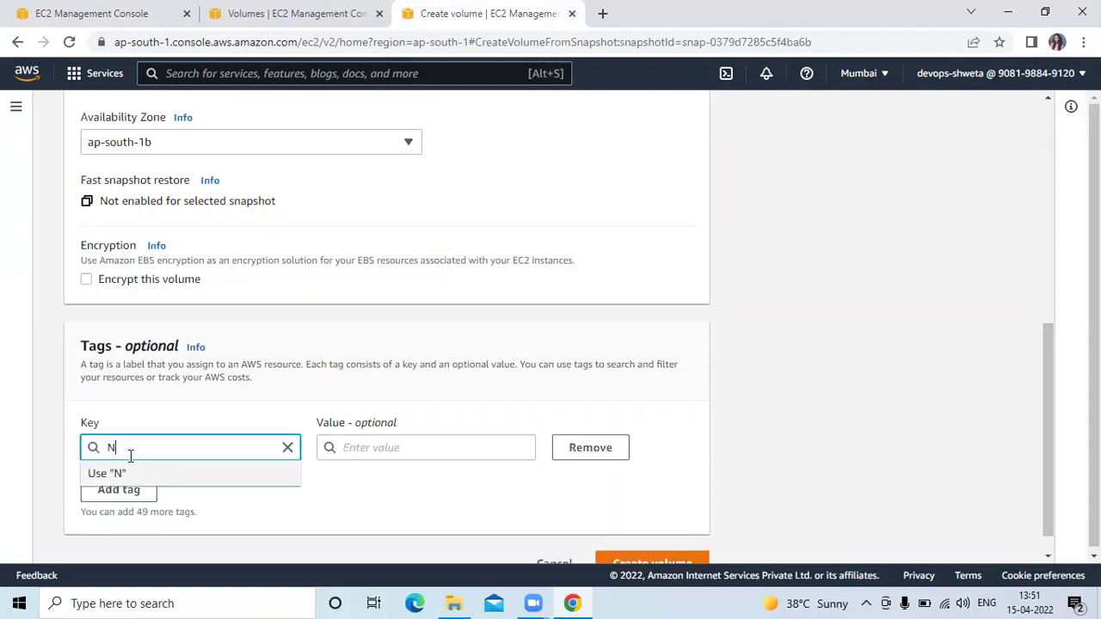
text(ame)
click(361, 442)
text(li)
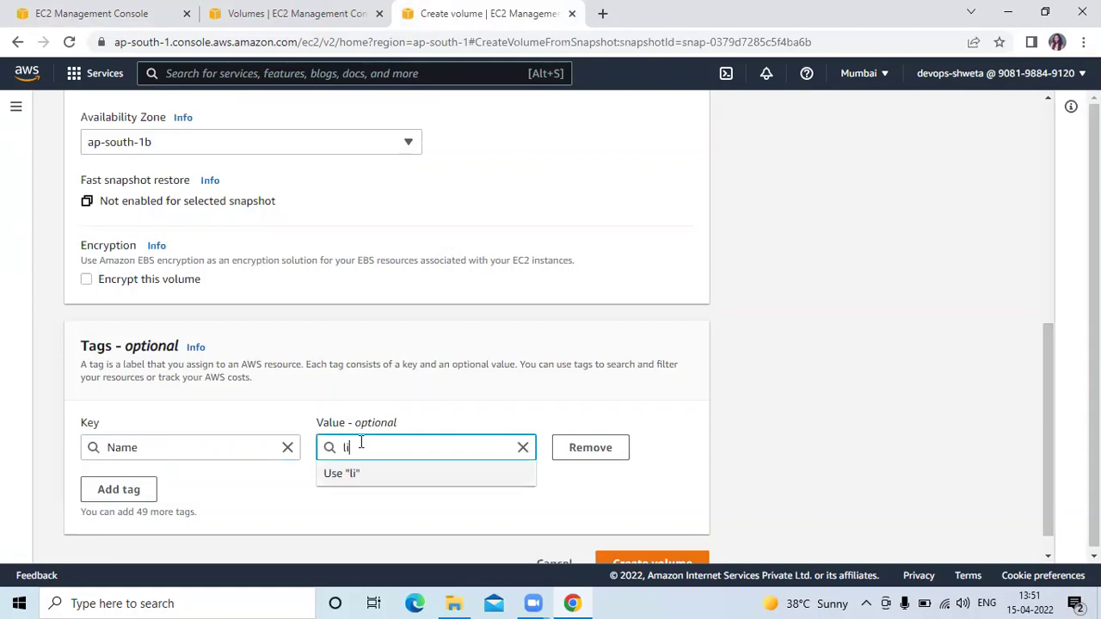
text(nux-volume)
click(755, 545)
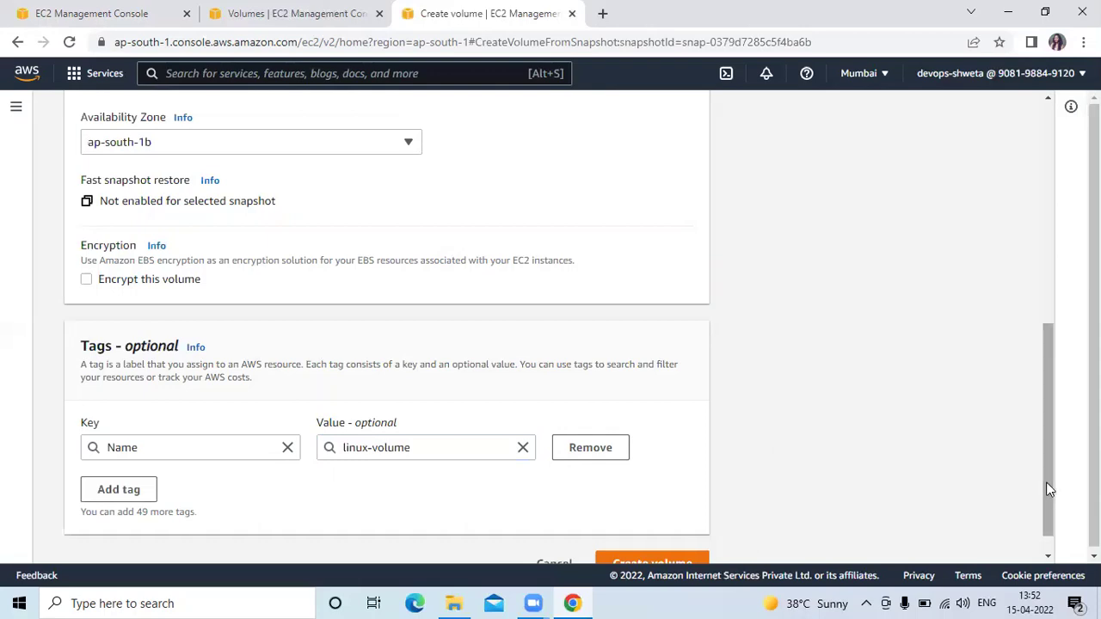
drag(1048, 488, 1047, 516)
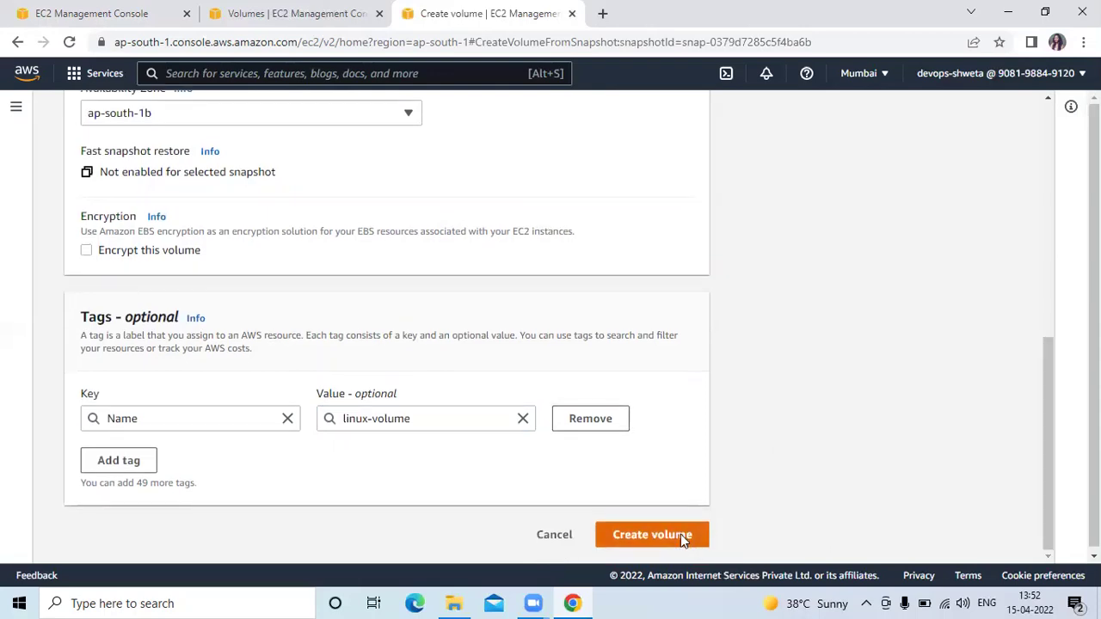
click(680, 534)
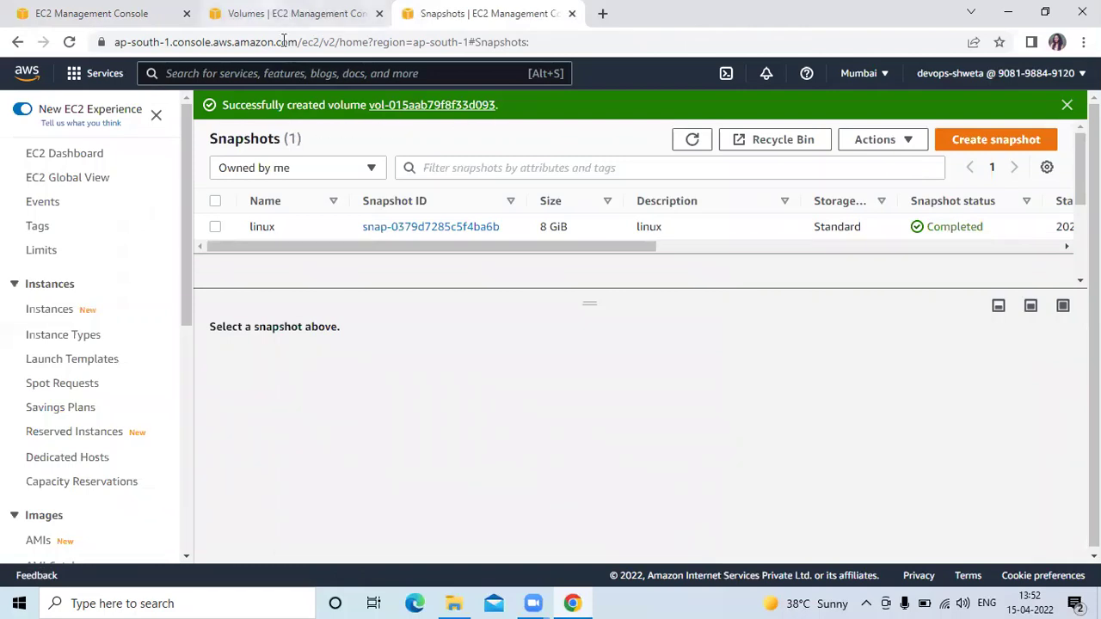
- Refresh the list on the Volumes page and check for the new linux-volume entry
key(ctrl+shift+Tab)
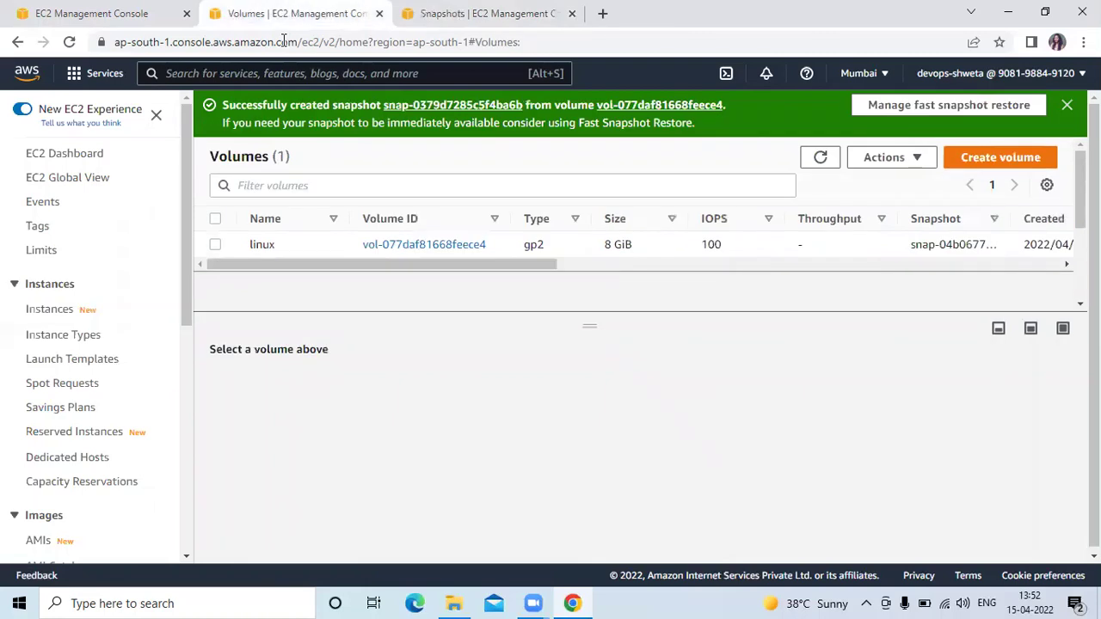
click(817, 160)
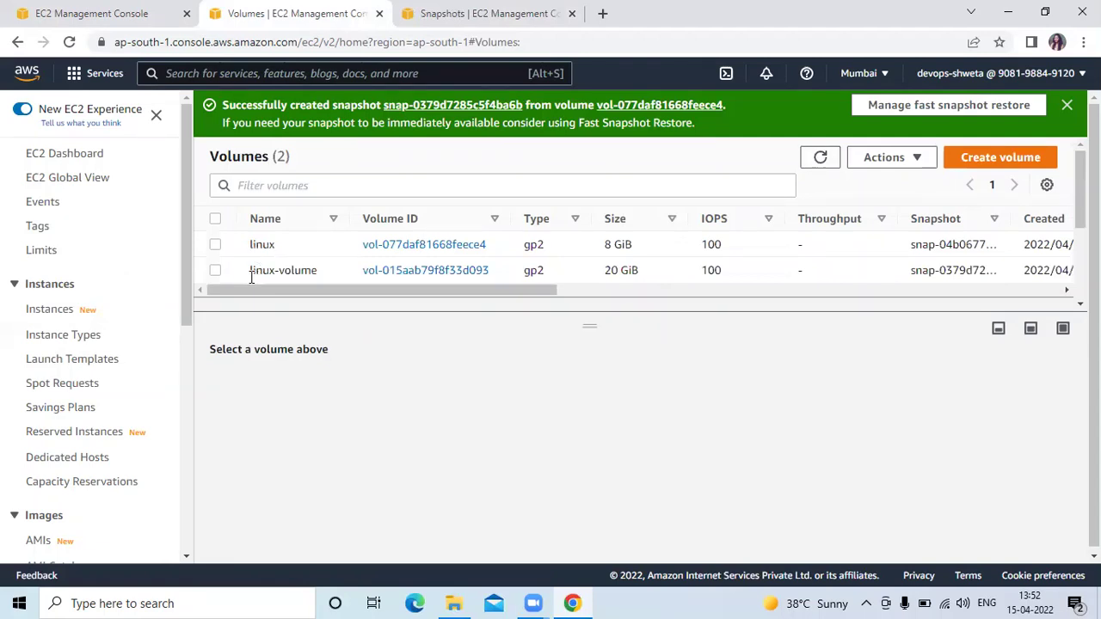
mouse_move(290, 283)
- Try to detach the 8 GiB linux volume while its instance is running
click(216, 244)
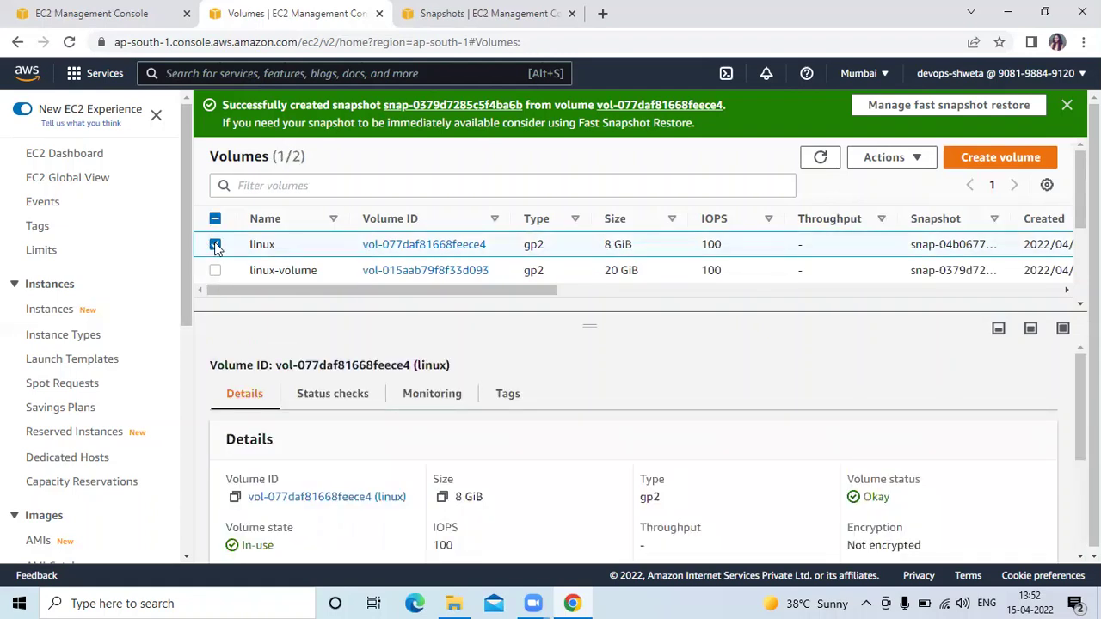
right_click(216, 246)
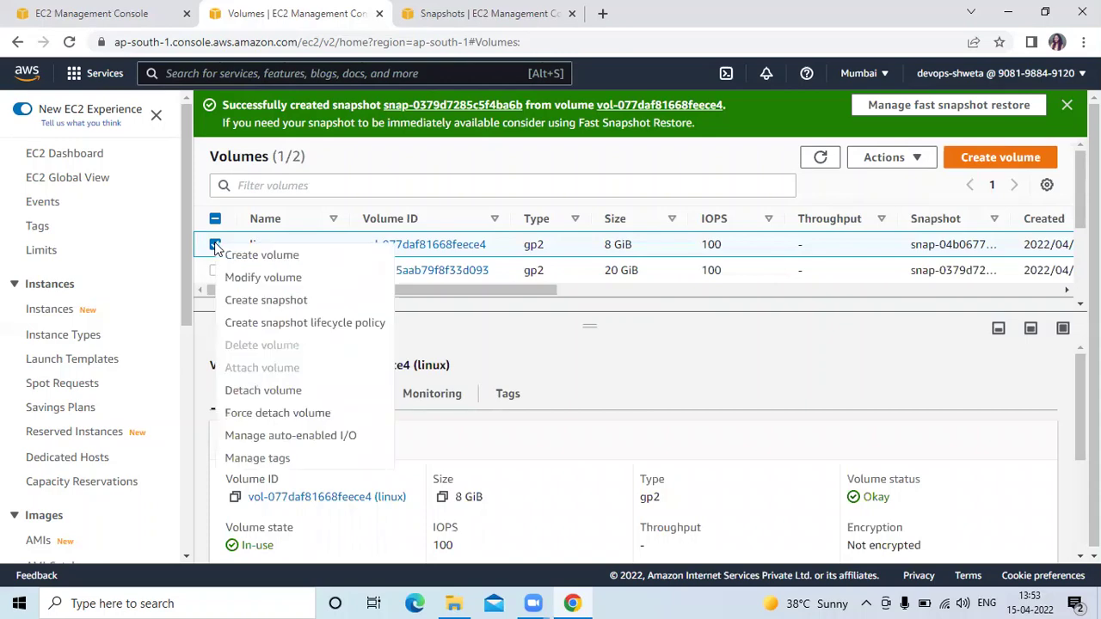
click(275, 397)
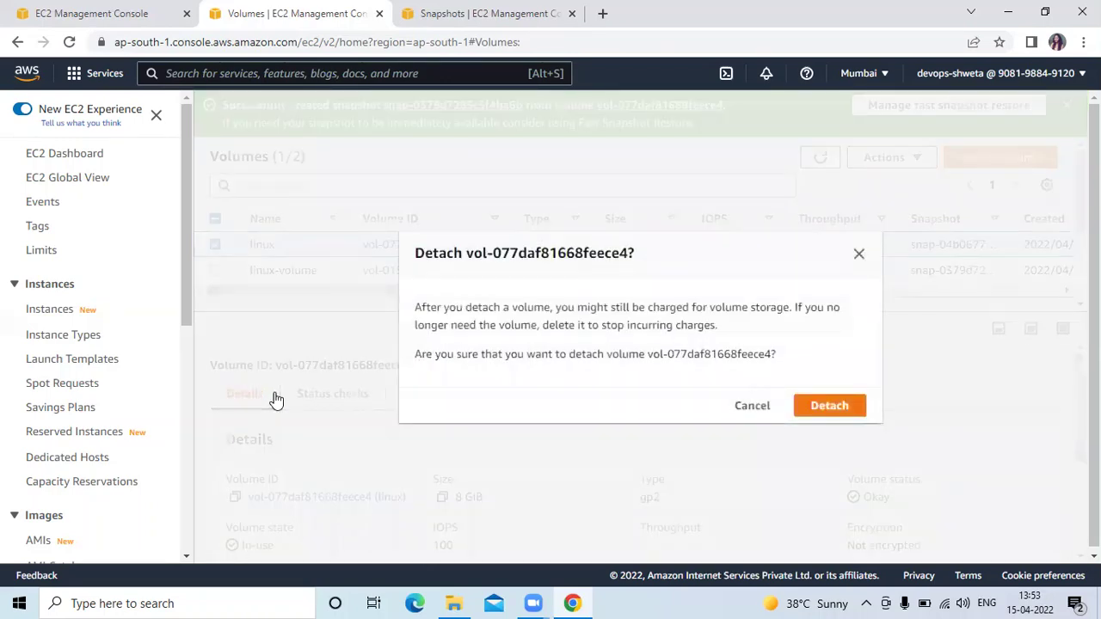
click(834, 411)
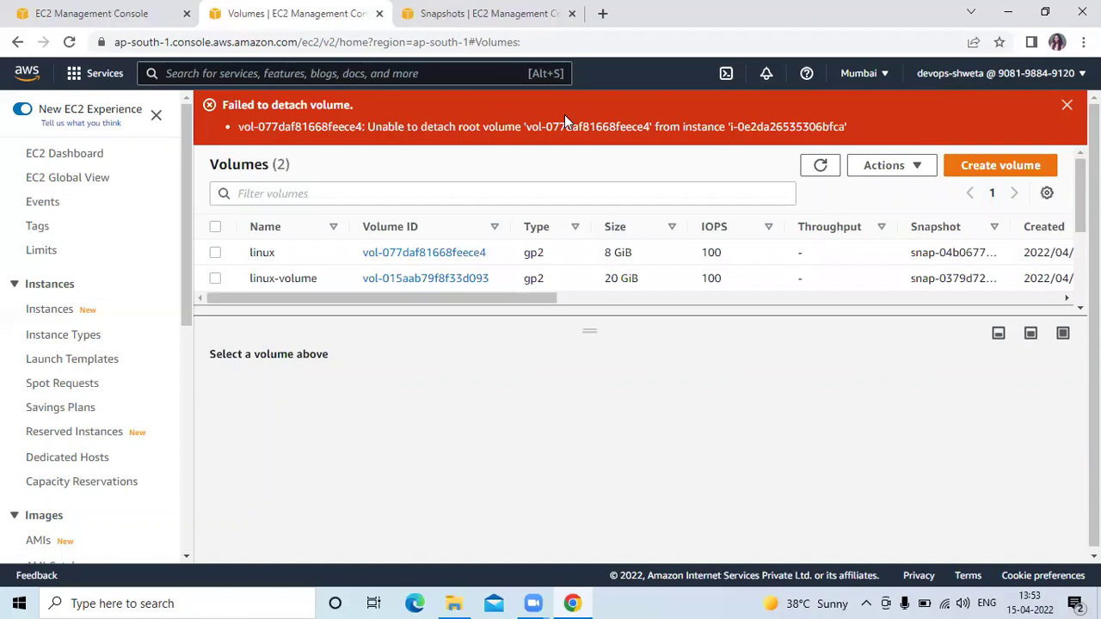
- Refresh the list on the Instances page and stop the linux instance
click(23, 17)
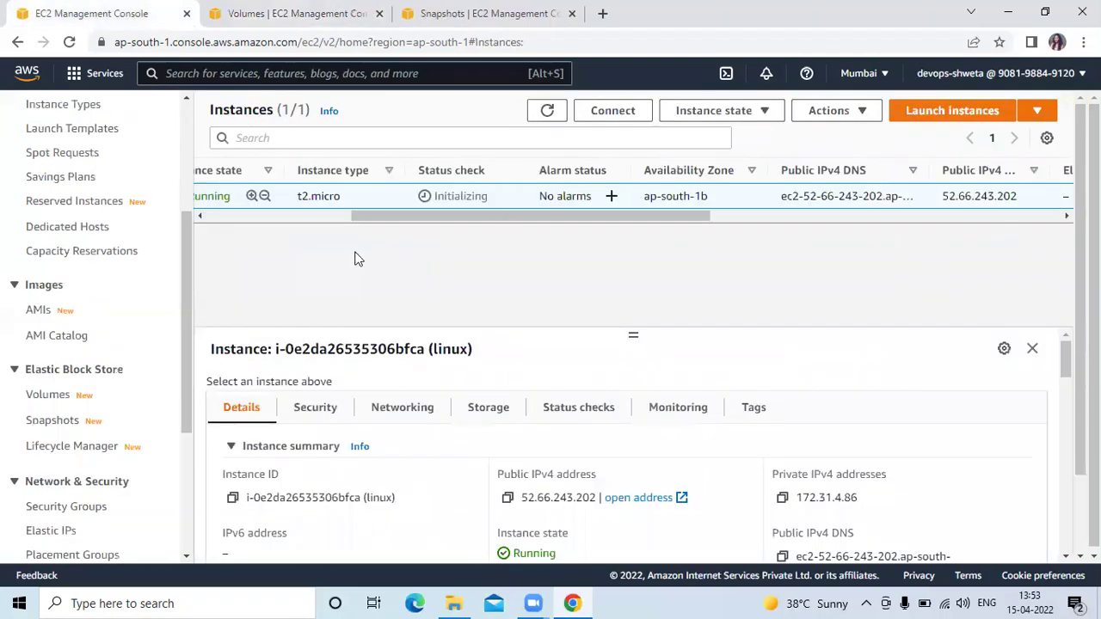
click(544, 117)
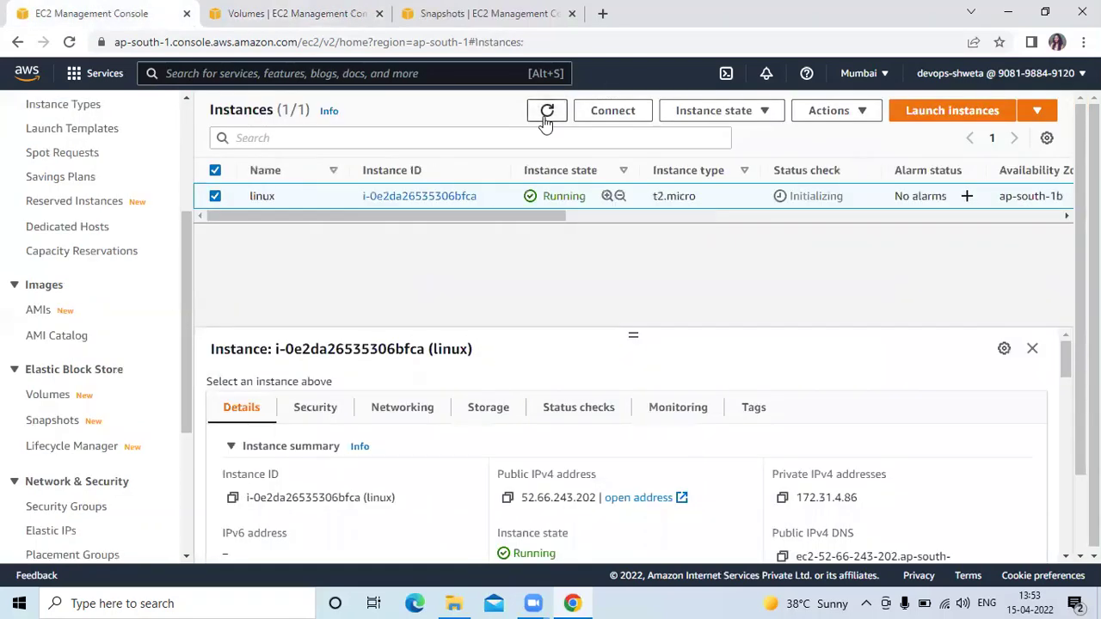
click(546, 117)
click(545, 117)
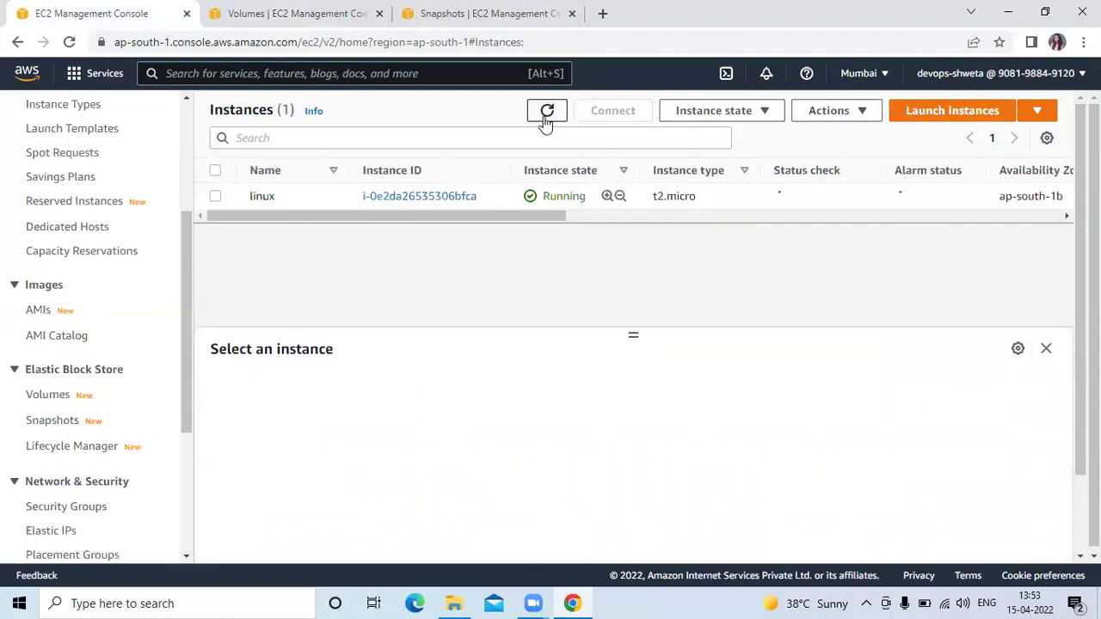
click(216, 199)
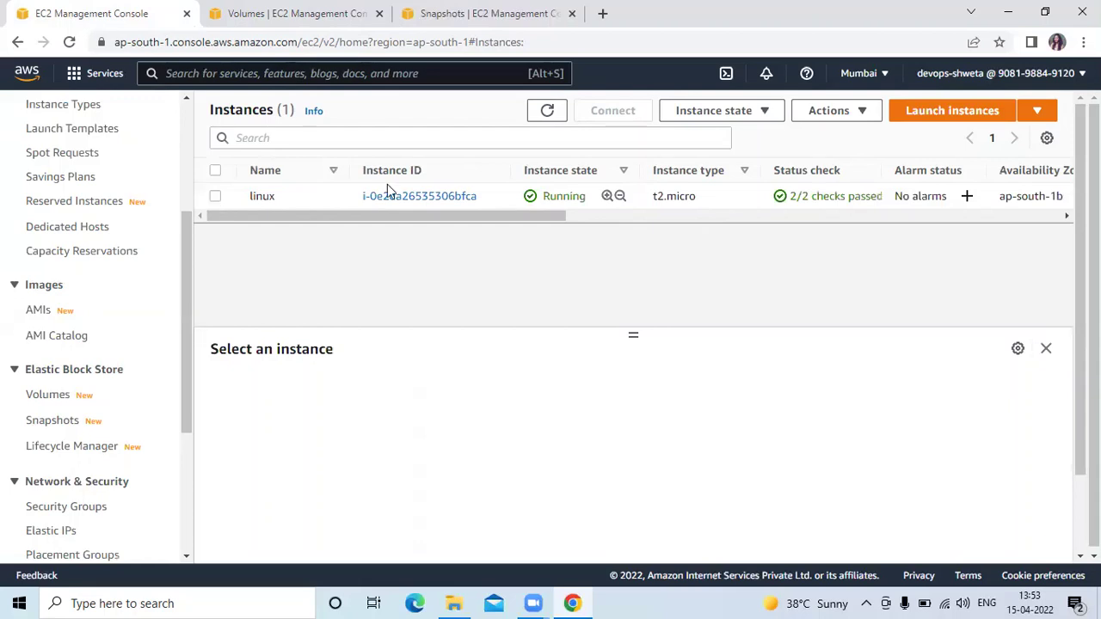
click(727, 121)
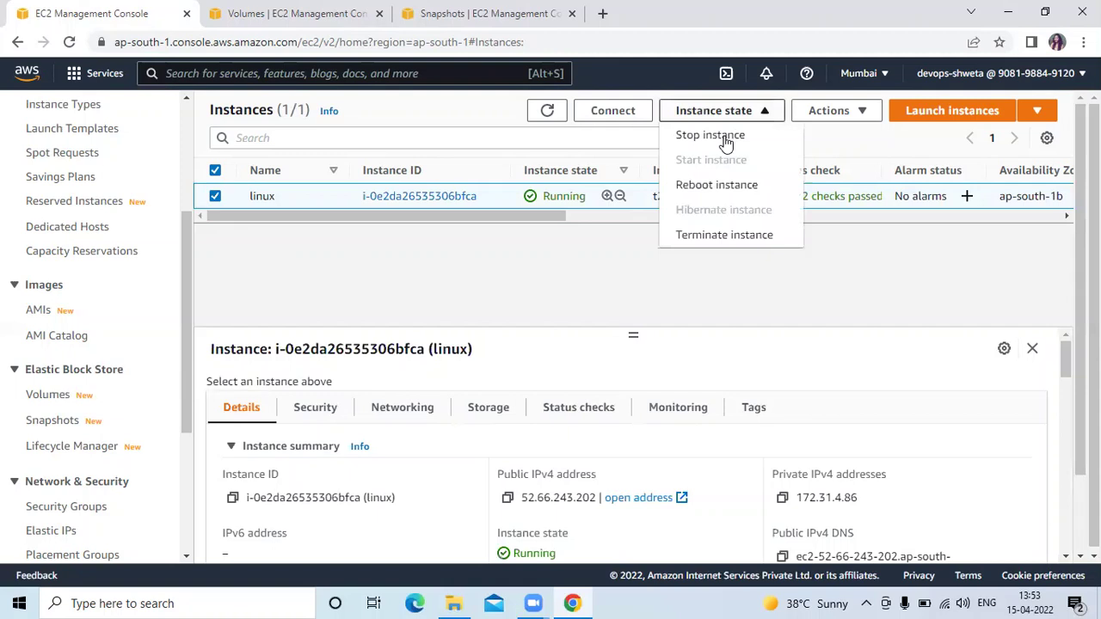
click(727, 139)
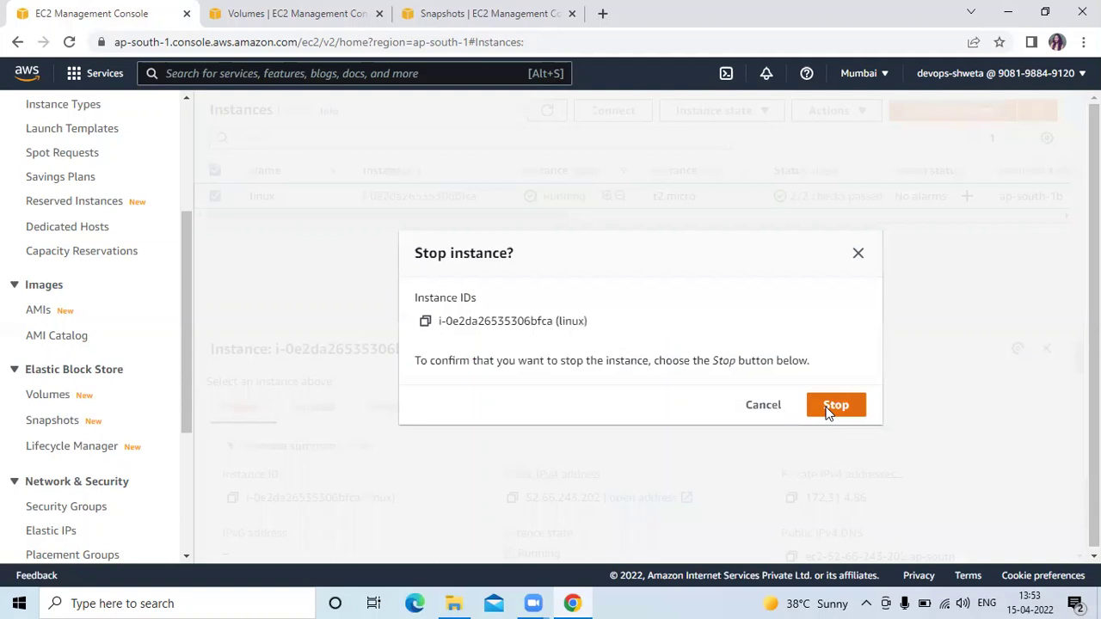
click(831, 407)
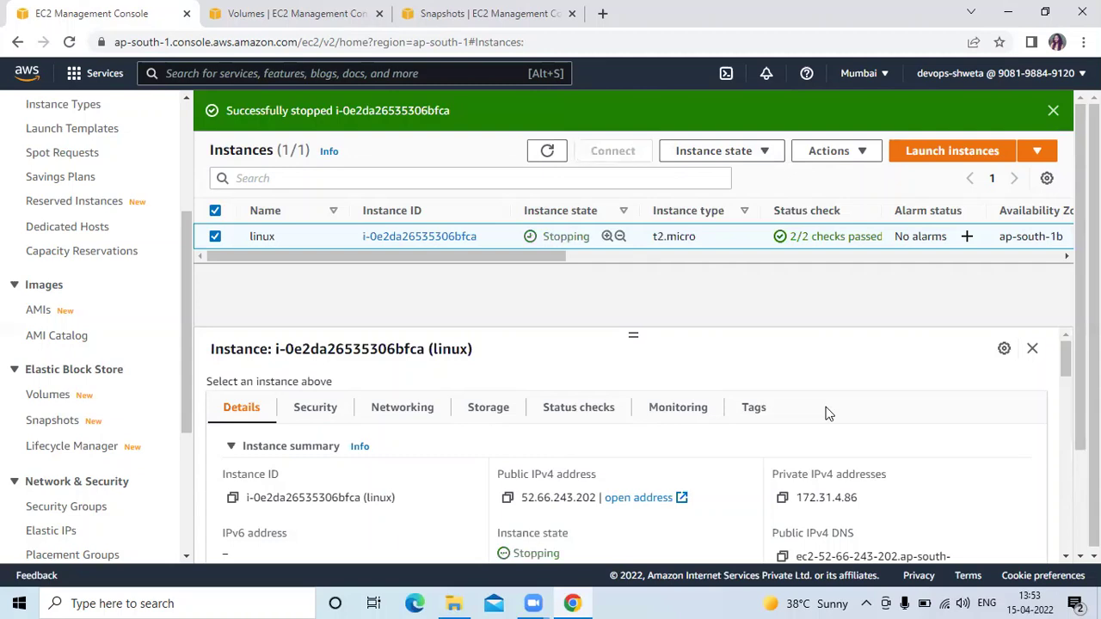
- Refresh the instances list repeatedly to check the linux instance's state
click(548, 153)
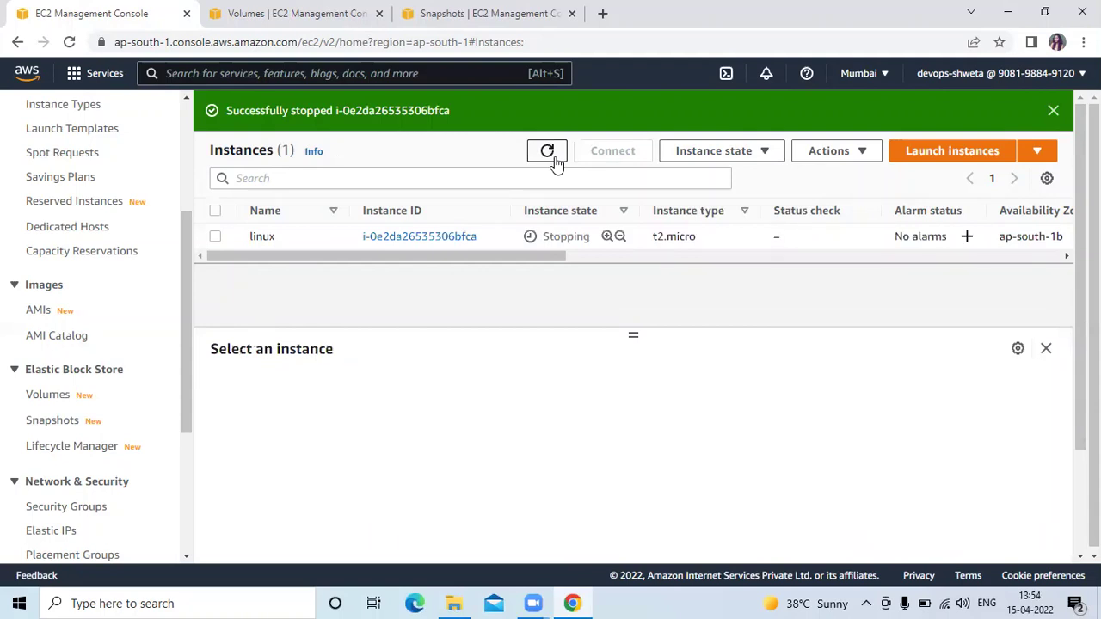
click(555, 157)
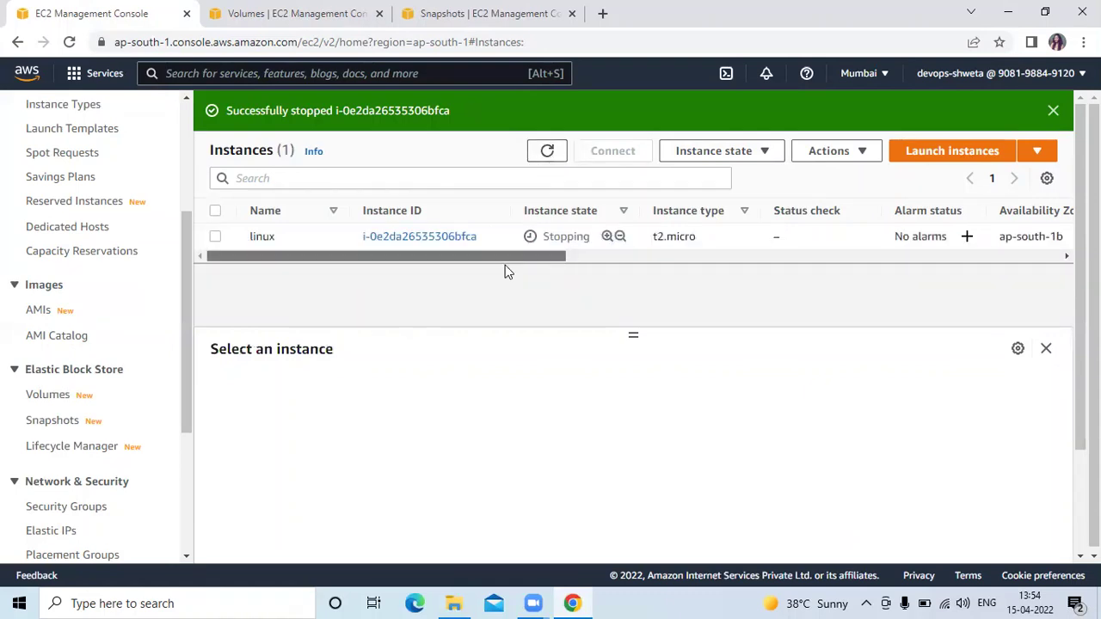
click(551, 152)
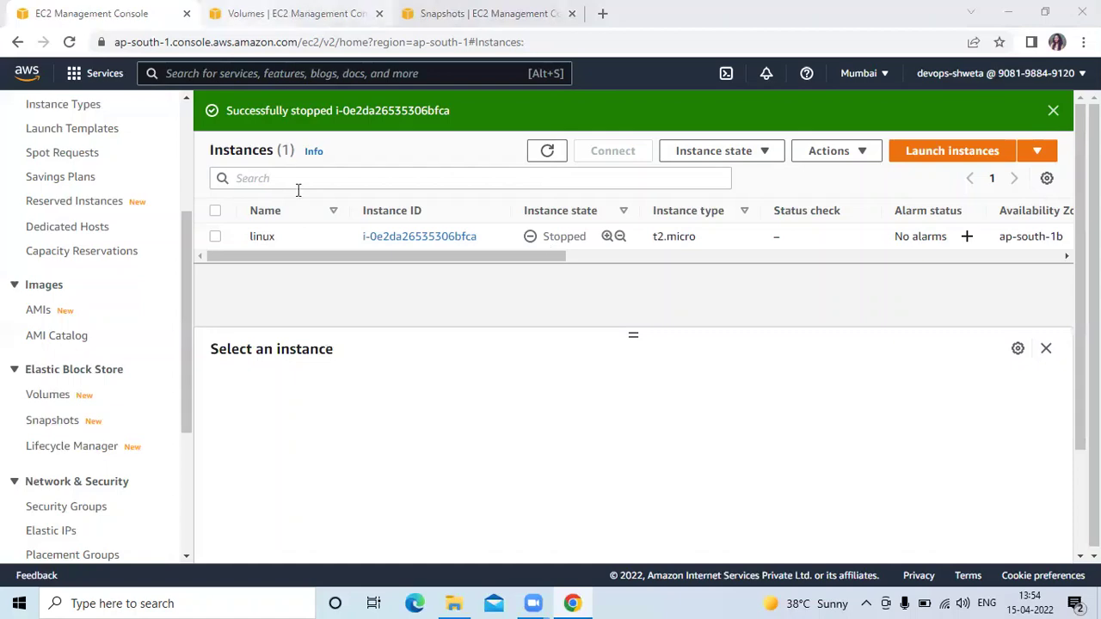
- Detach the 8 GiB linux volume from the stopped instance on the Volumes page
key(ctrl+Tab)
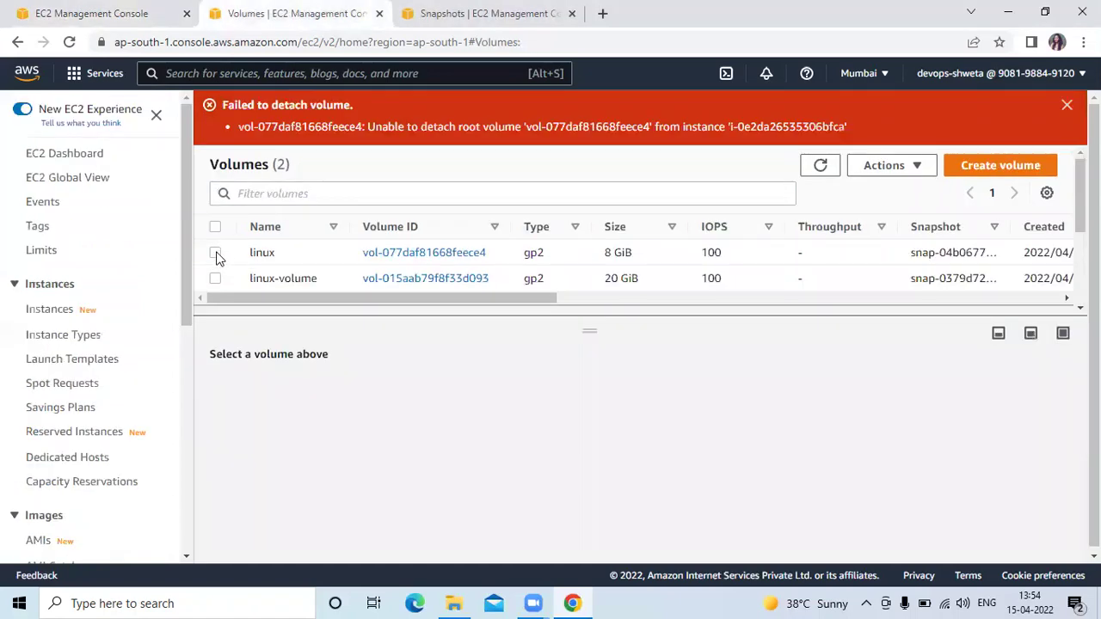
click(215, 254)
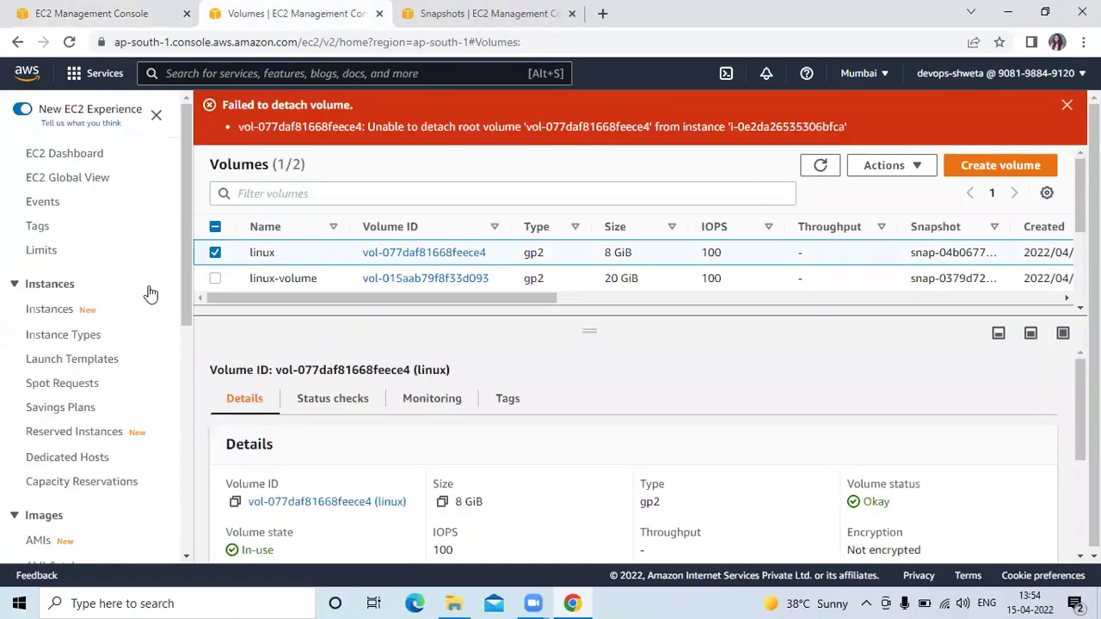
click(887, 168)
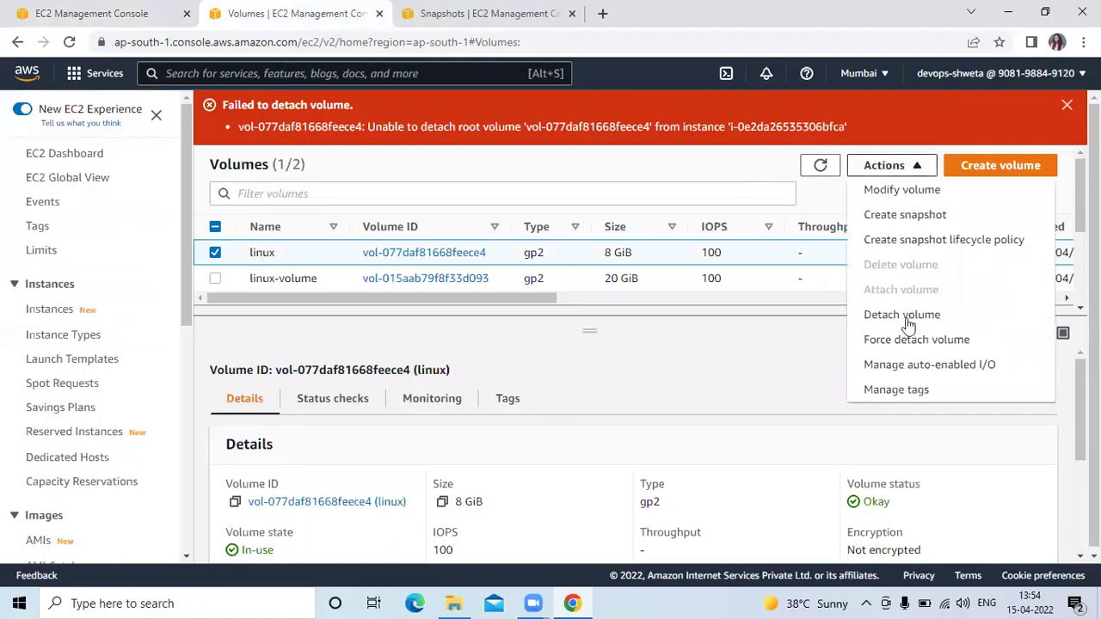
click(902, 315)
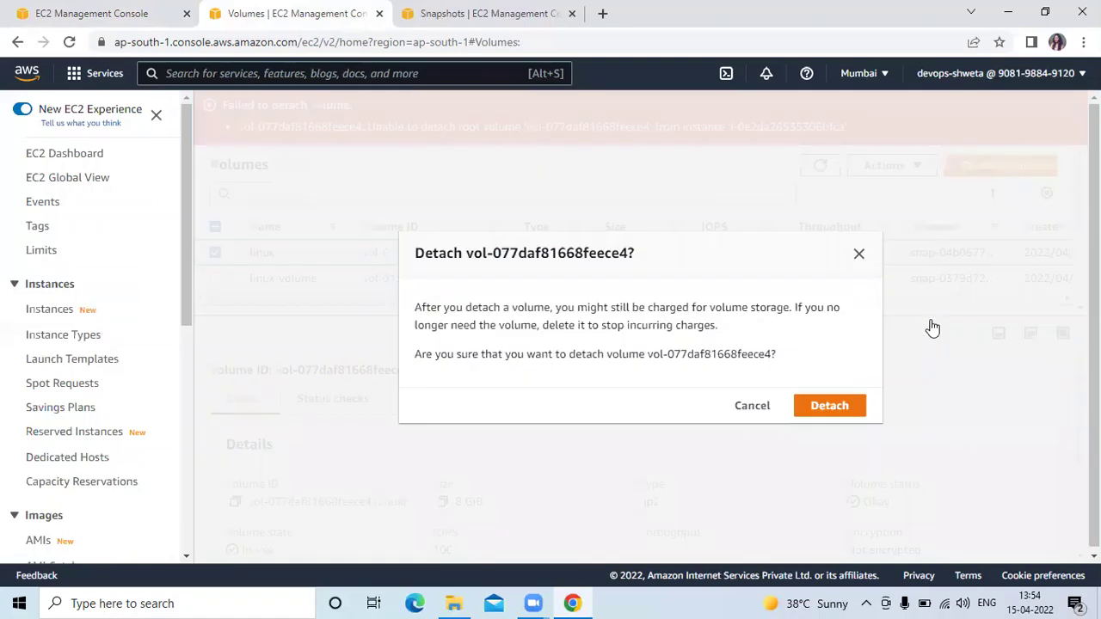
click(852, 406)
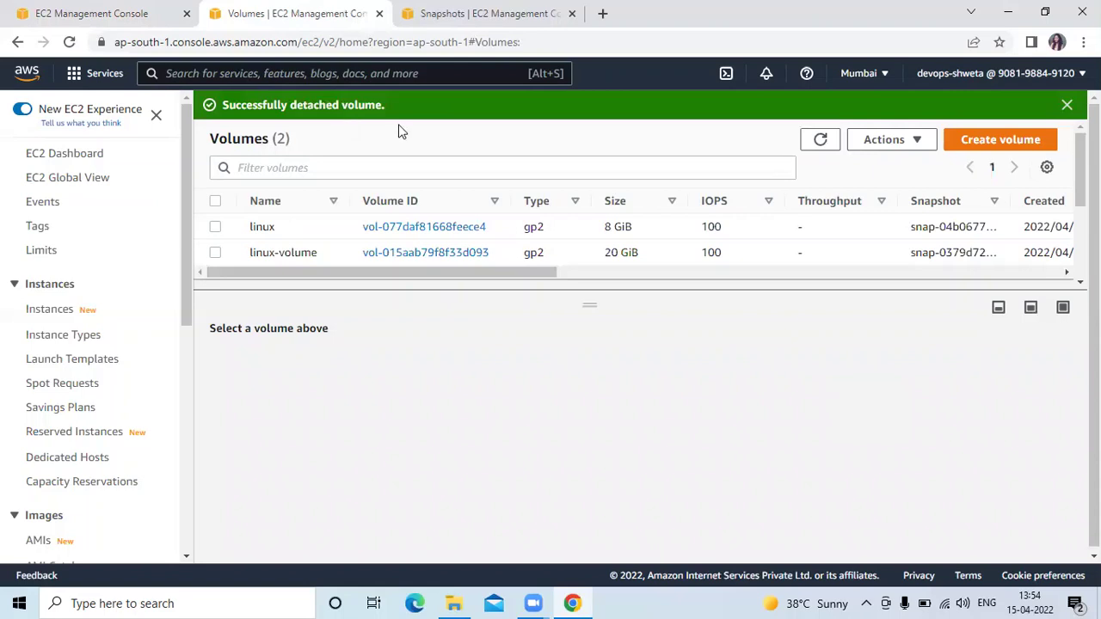
- Start attaching the 20 GiB linux-volume and choose the stopped linux instance as its target
click(215, 253)
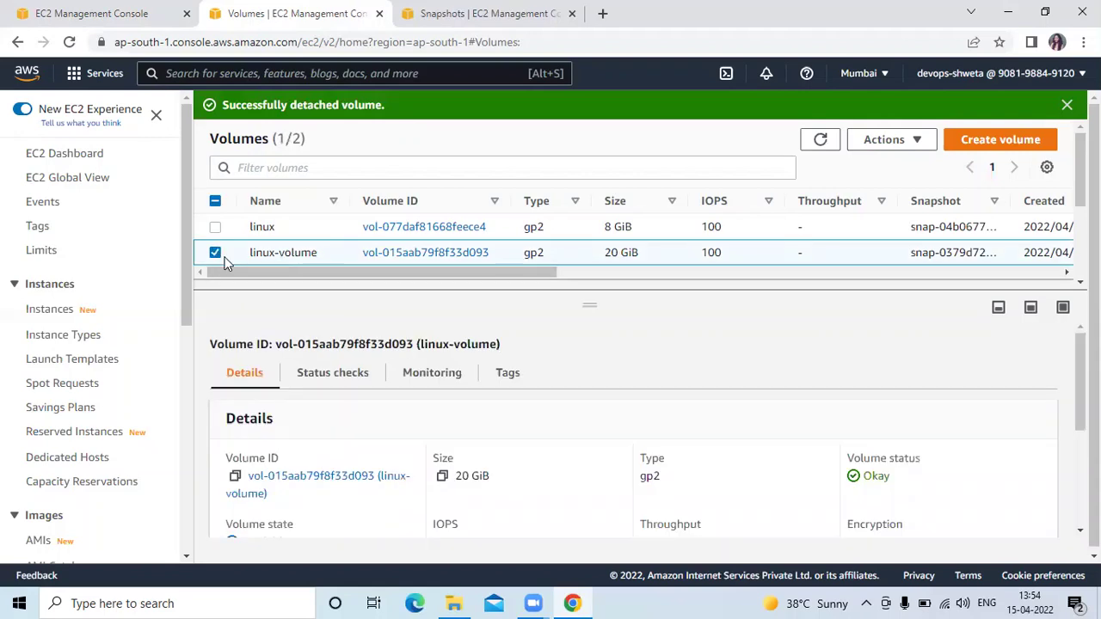
right_click(224, 260)
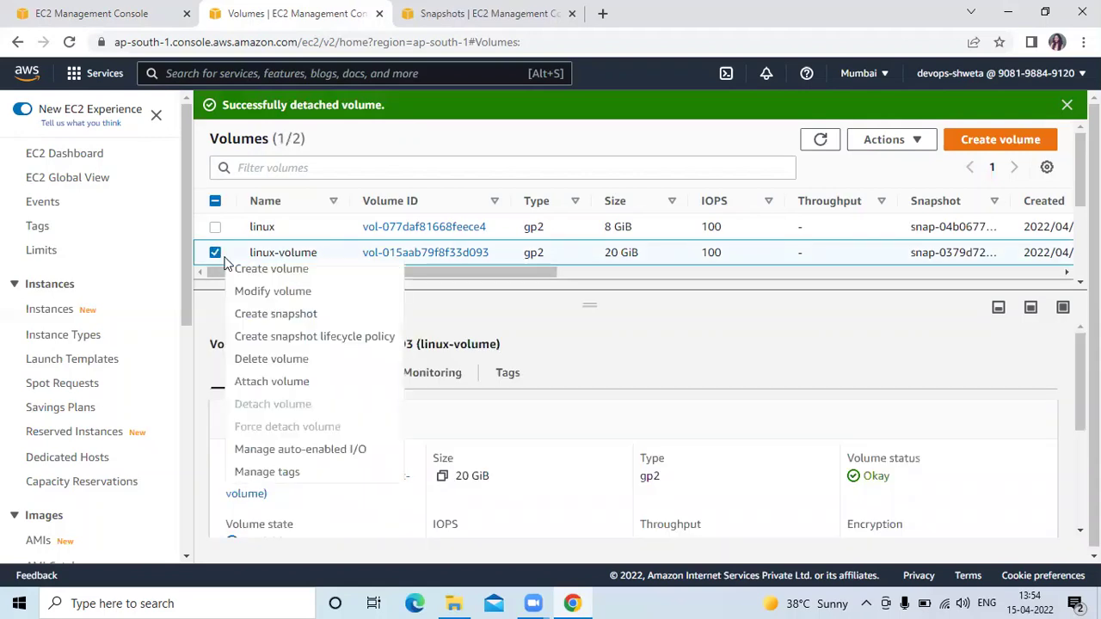
click(883, 140)
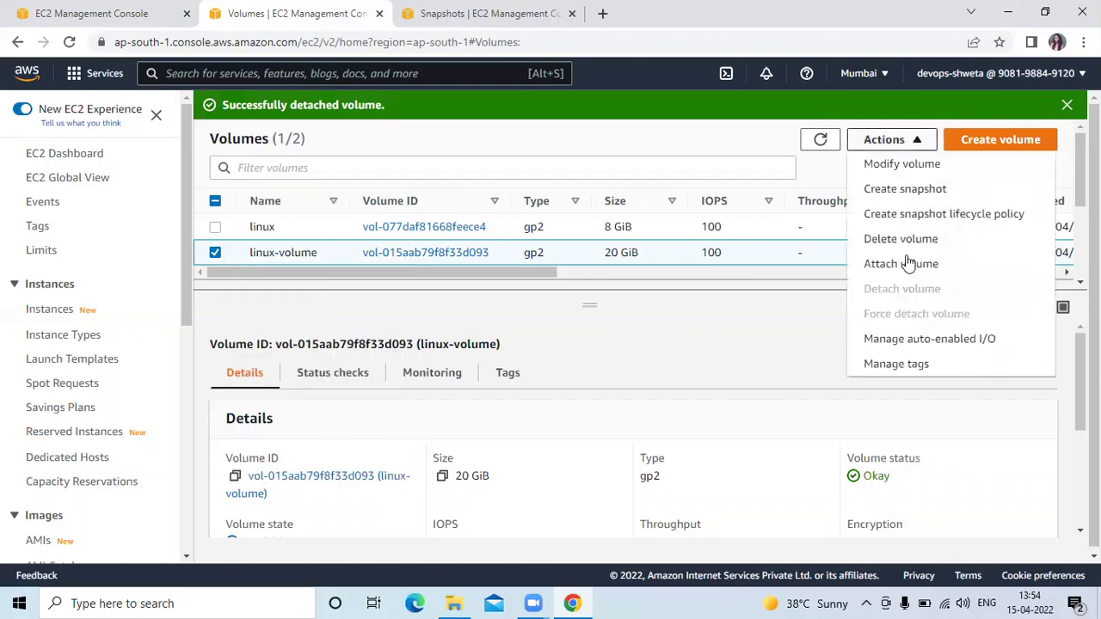
click(901, 263)
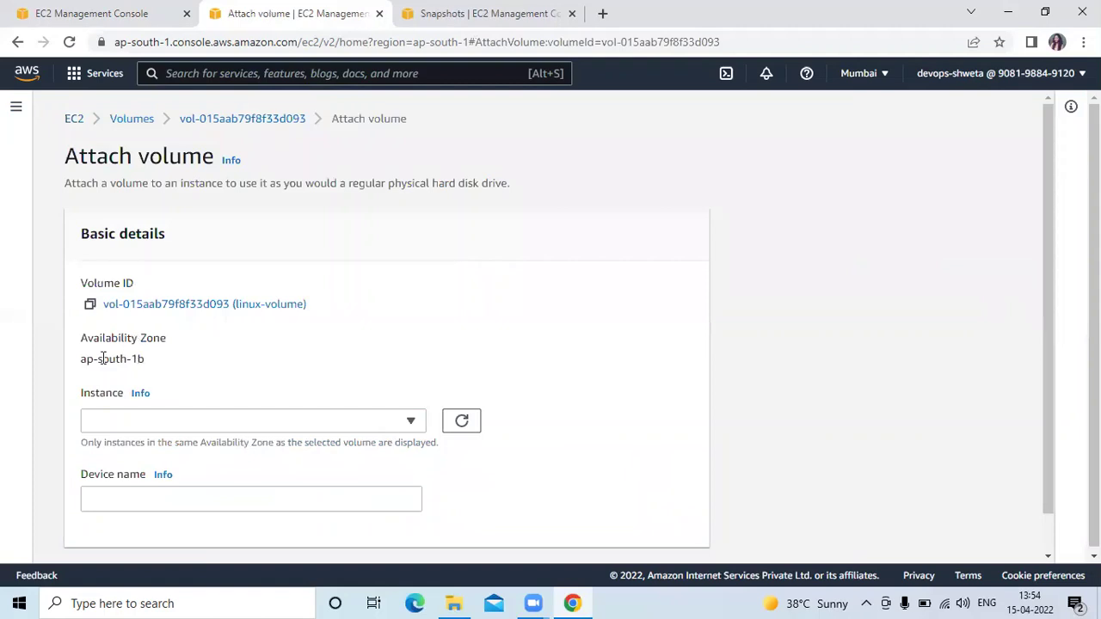
drag(86, 358, 174, 367)
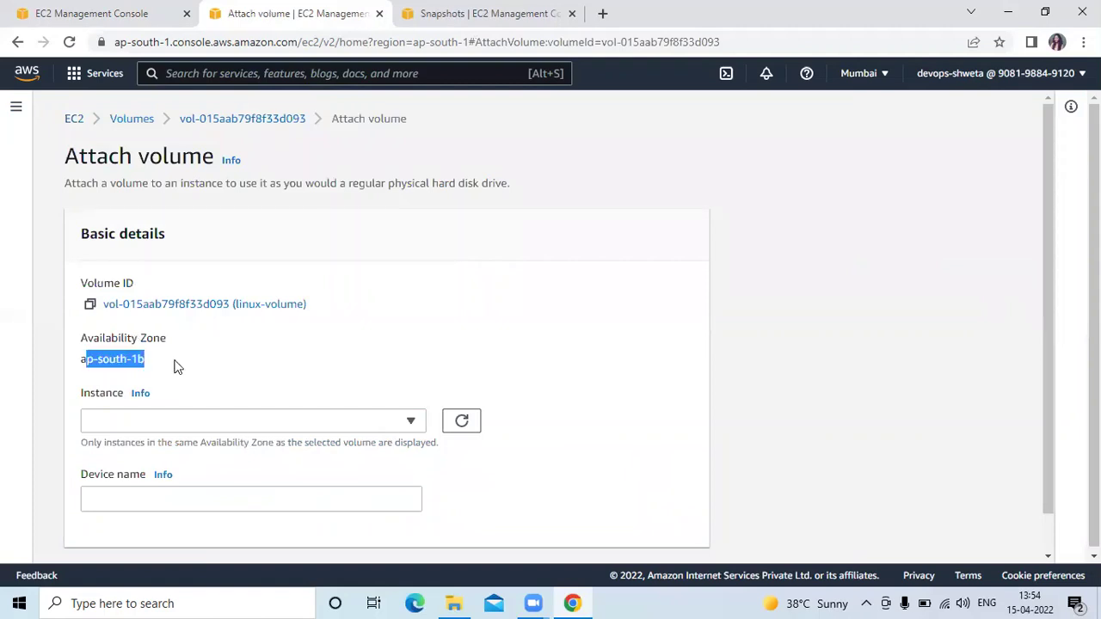
click(169, 418)
click(168, 418)
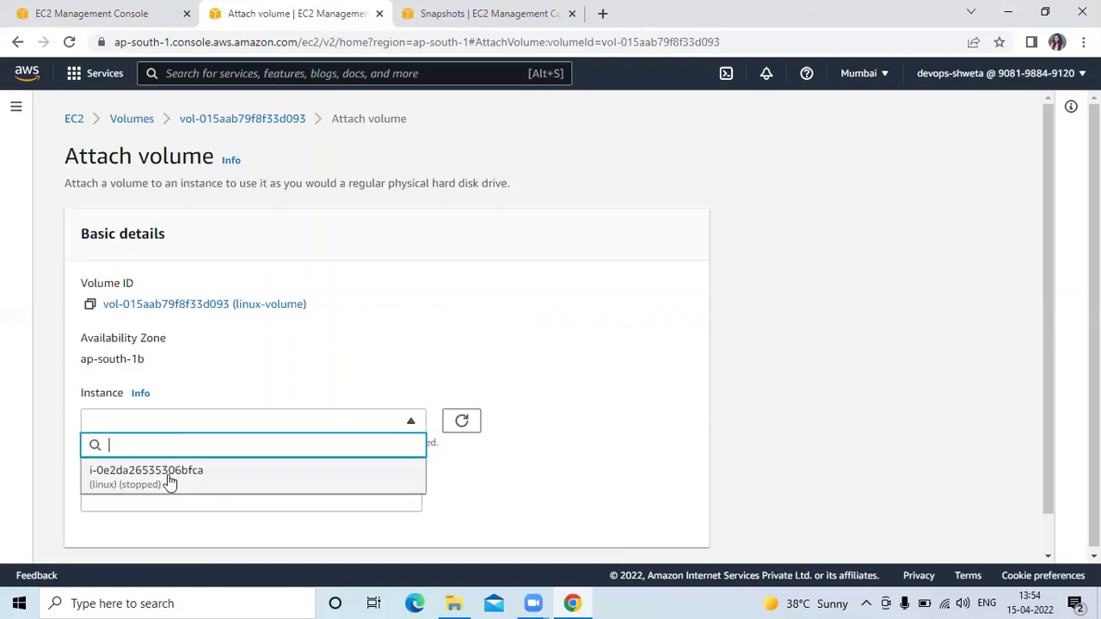
click(170, 478)
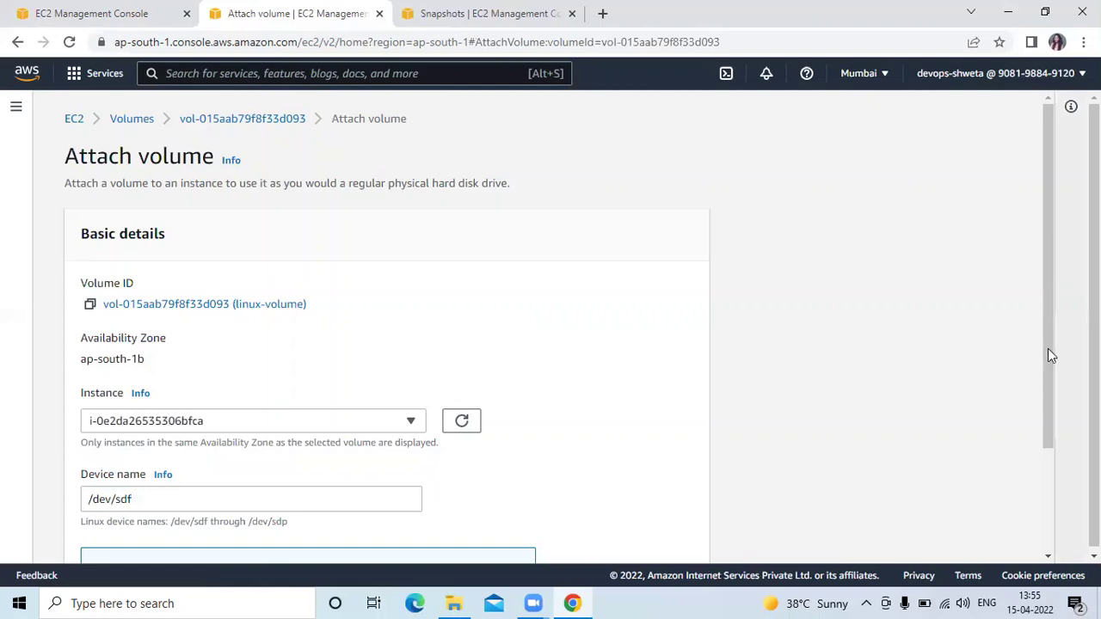
- Set the device name to /dev/xvda and attach the volume to the instance
drag(1048, 356, 1050, 445)
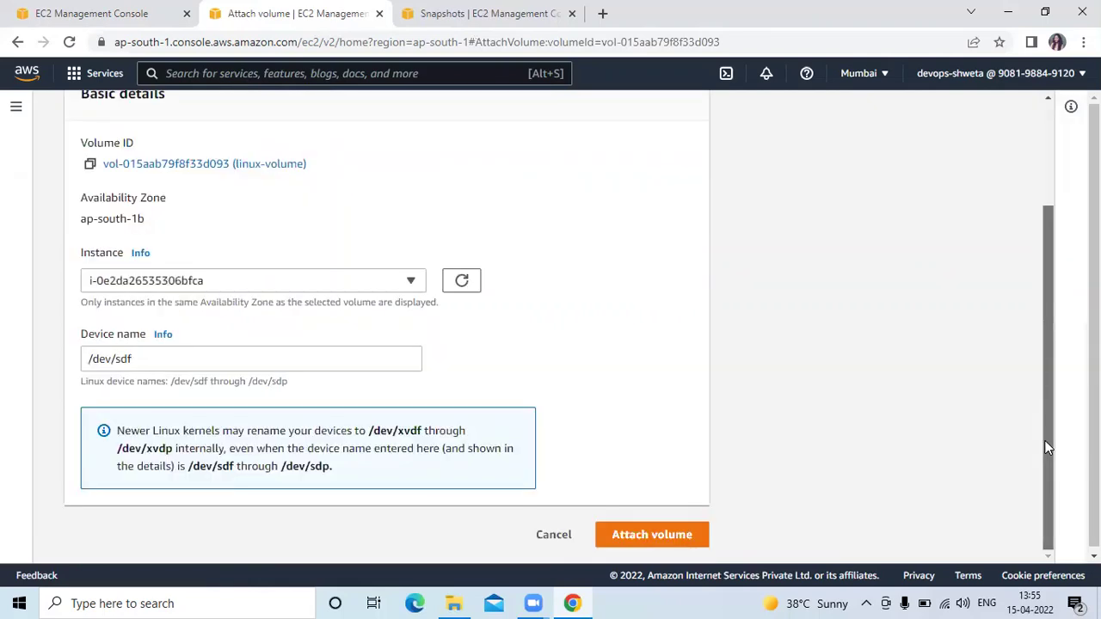
click(155, 356)
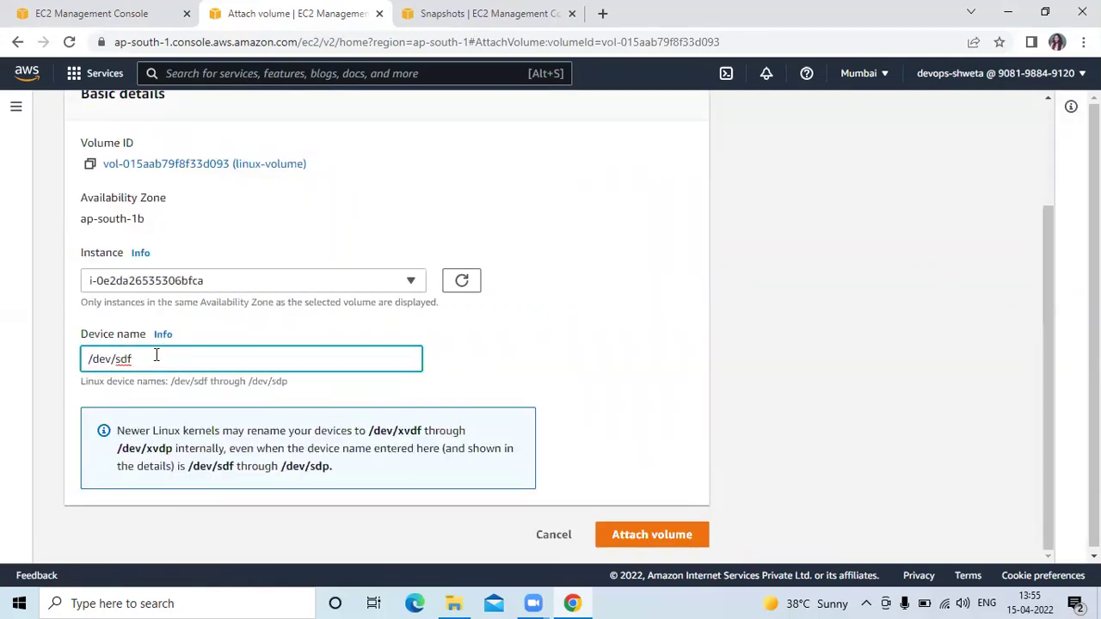
key(BackSpace)
key(BackSpace)
key(BackSpace)
text(xvda)
click(661, 542)
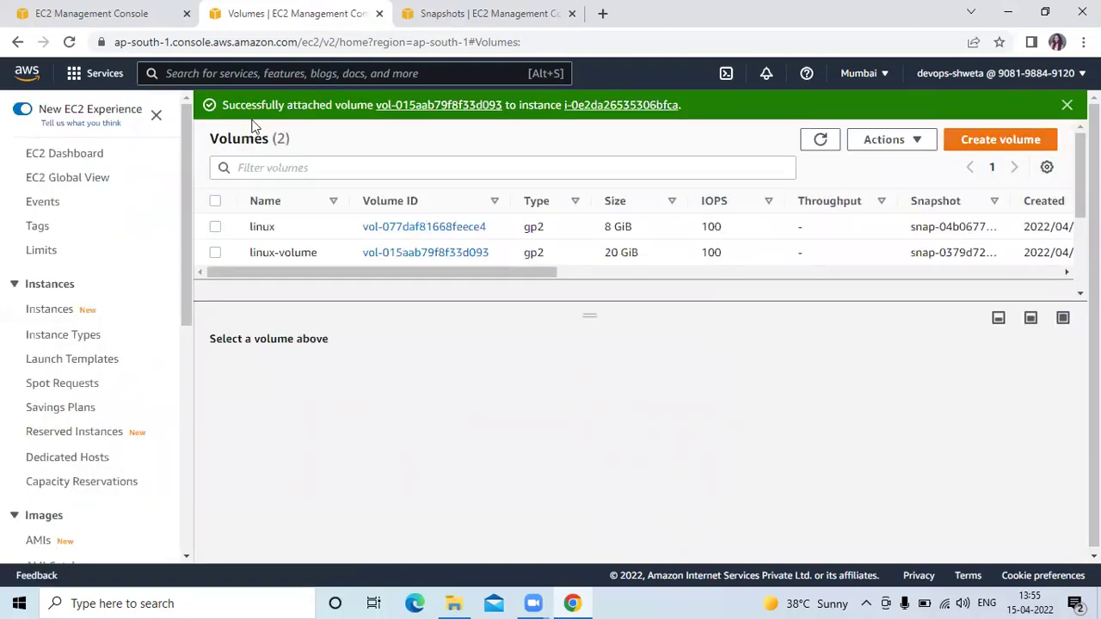
- Refresh the list on the Instances page and start the linux instance
click(89, 10)
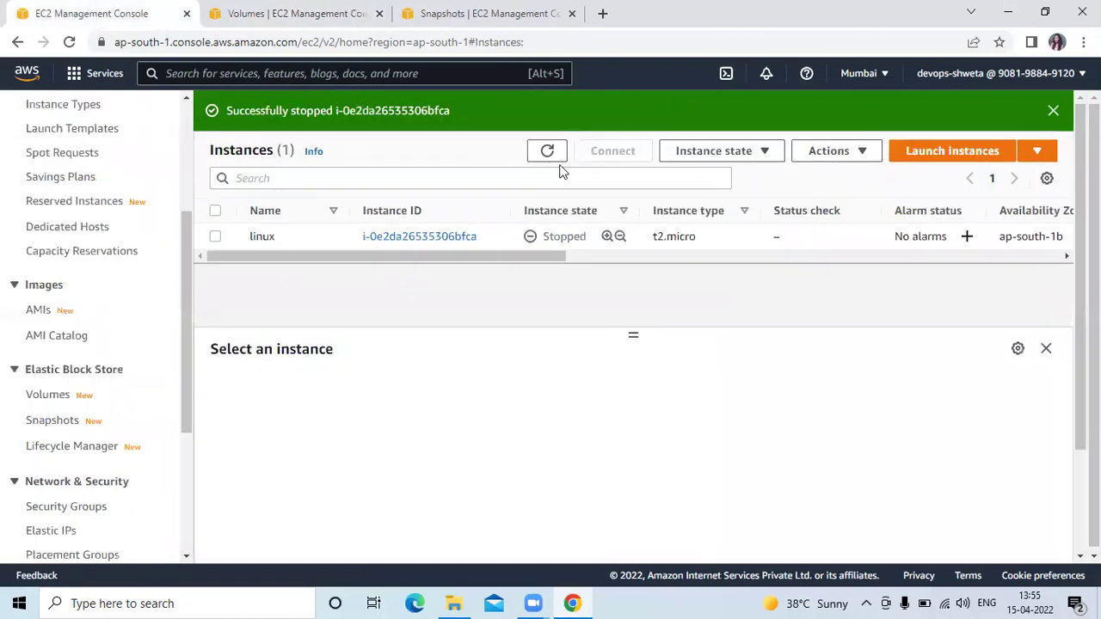
click(549, 153)
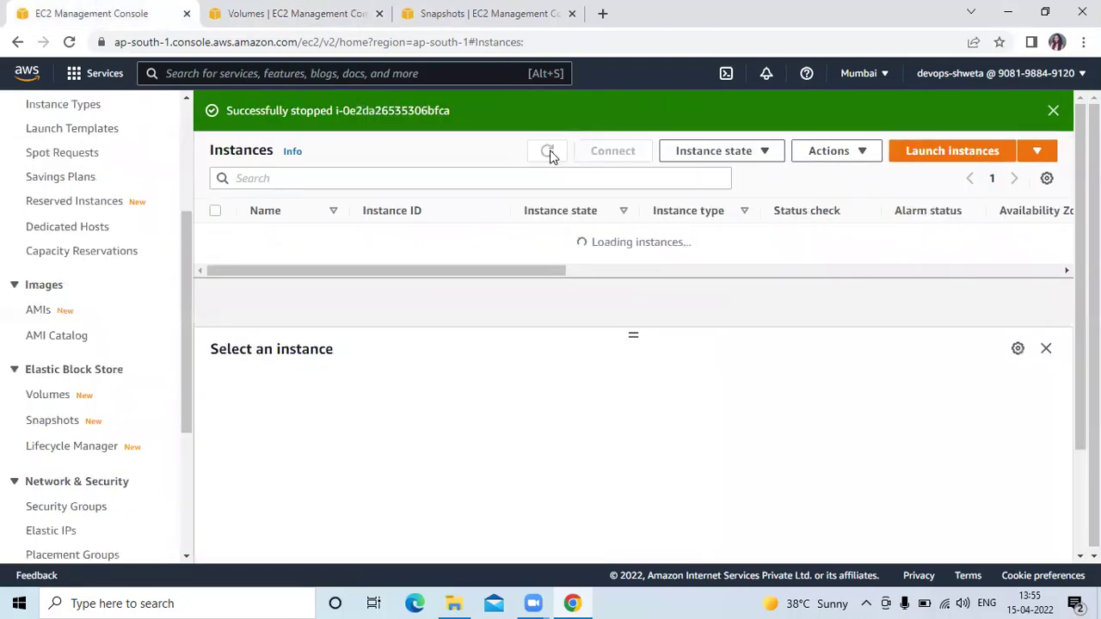
click(1054, 115)
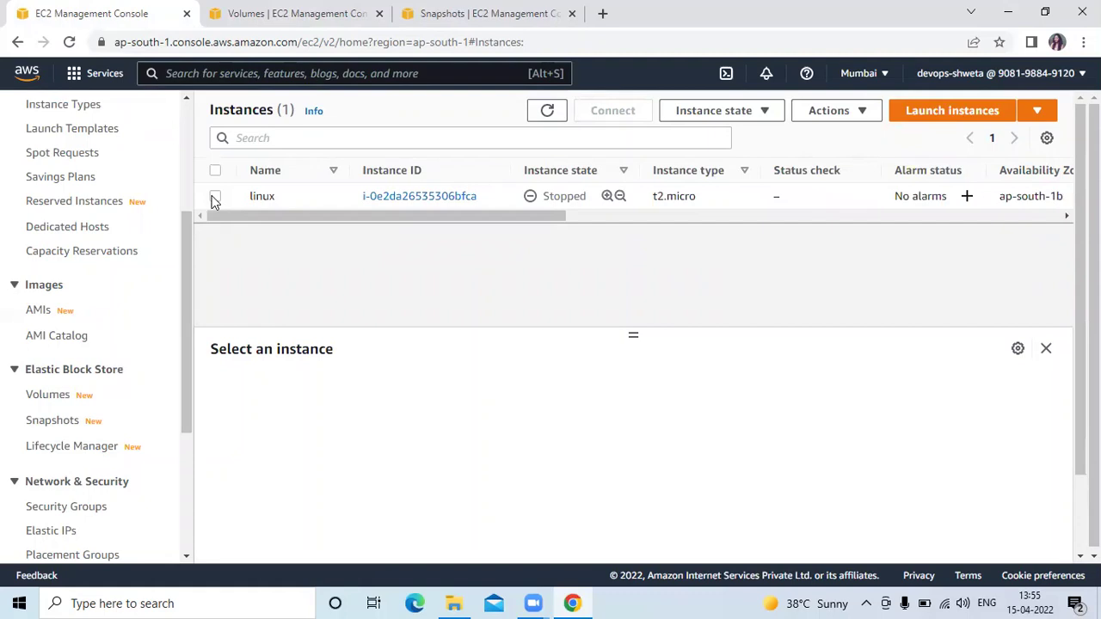
click(215, 197)
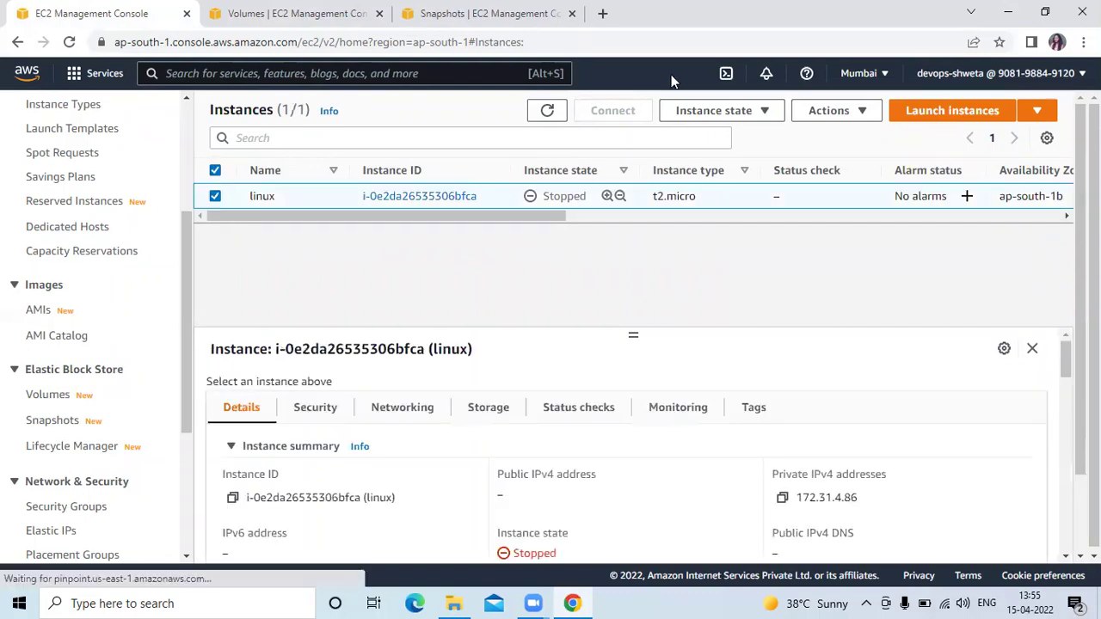
click(713, 113)
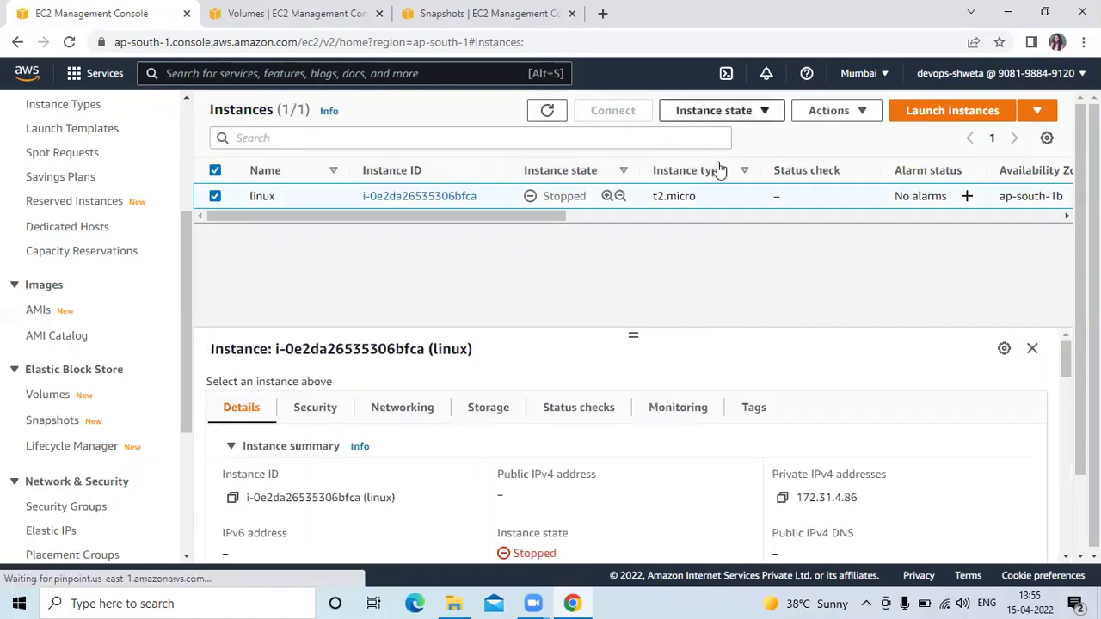
click(718, 164)
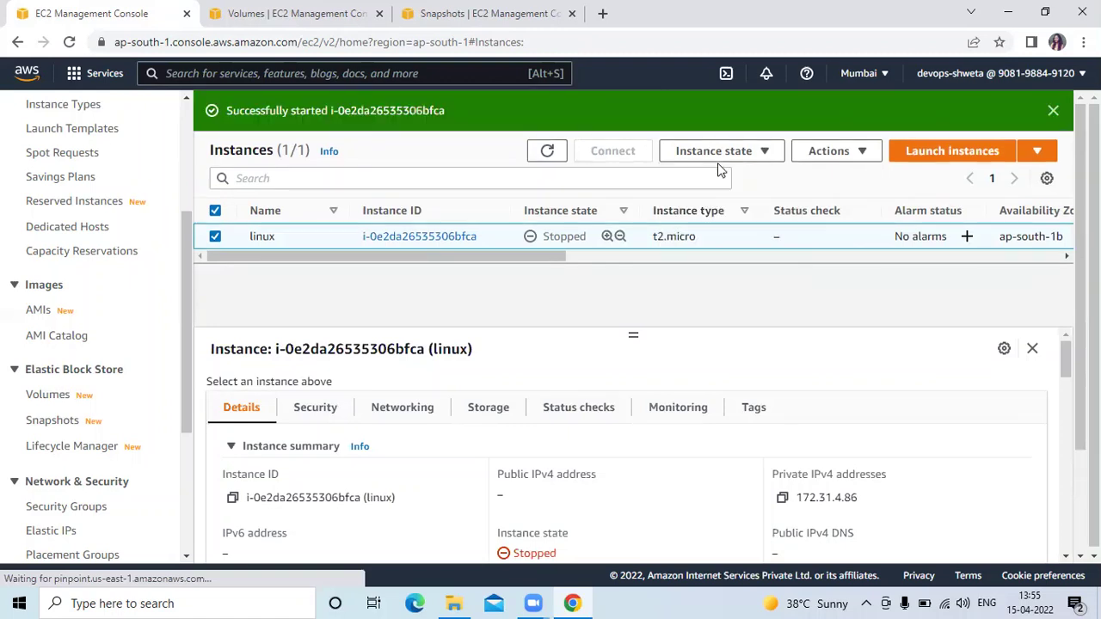
- Refresh the instances list to check the linux instance's state and select the instance
click(552, 154)
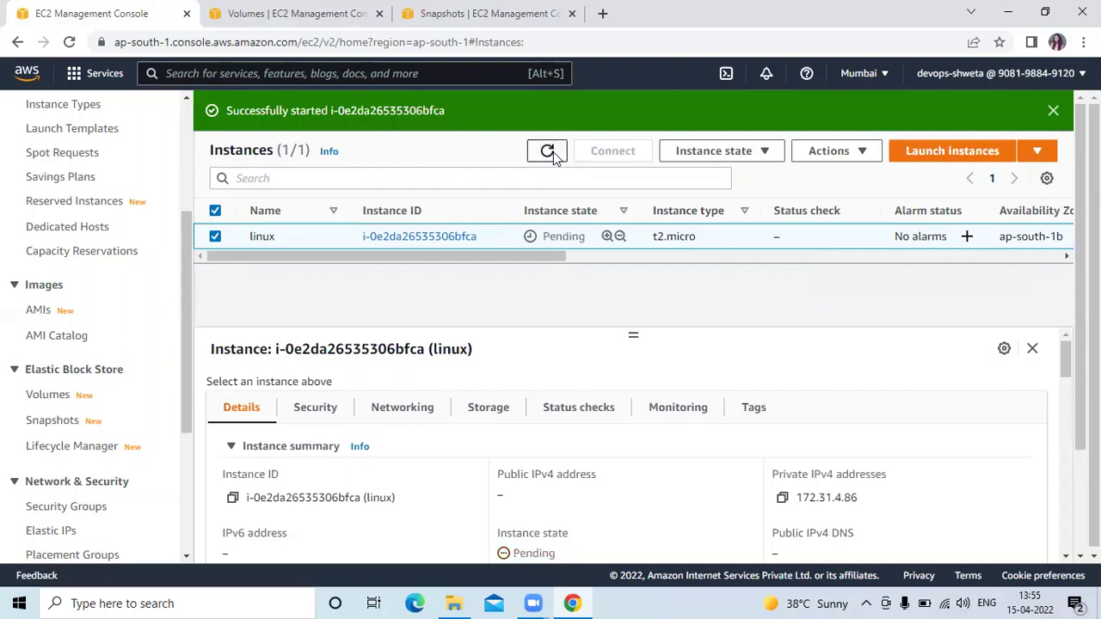
click(547, 152)
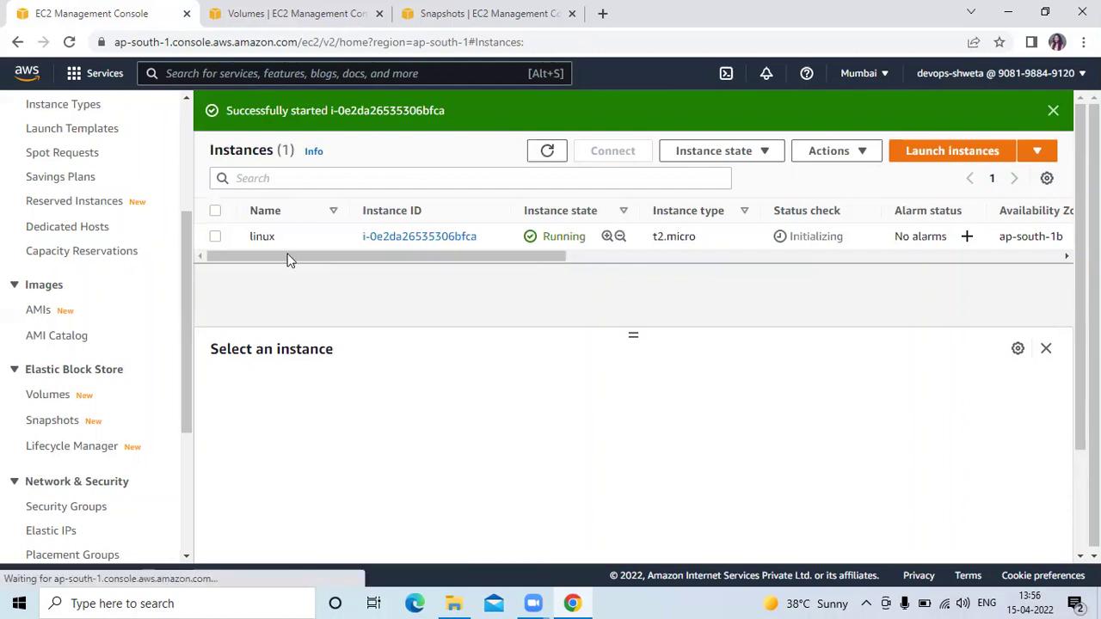
click(541, 229)
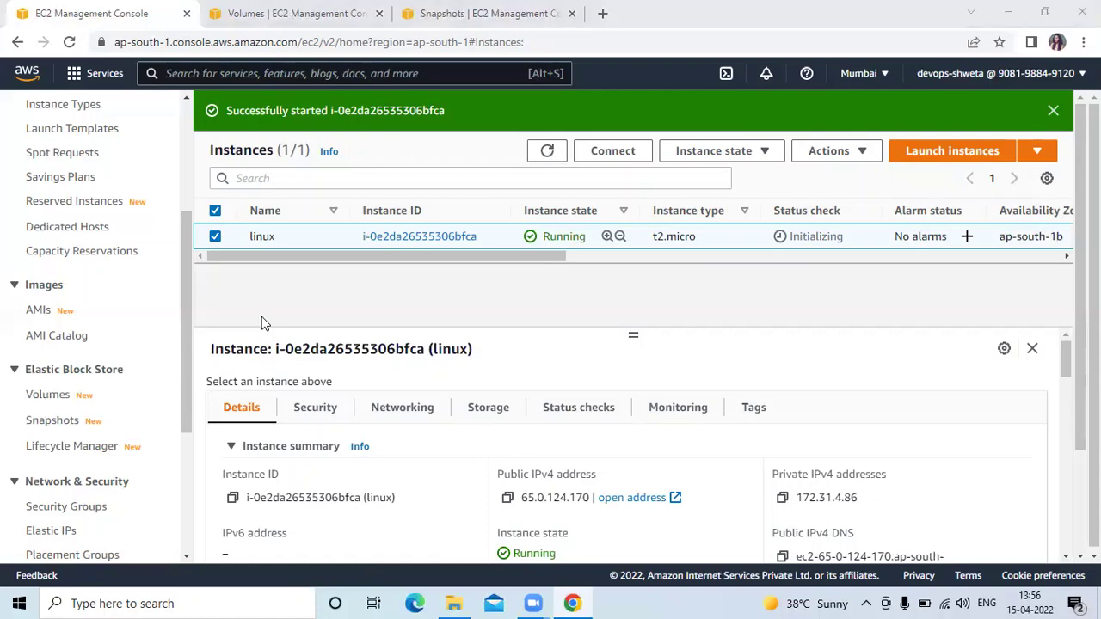
- Review the size and state of the 20 GiB linux-volume on the Volumes page
key(ctrl+Tab)
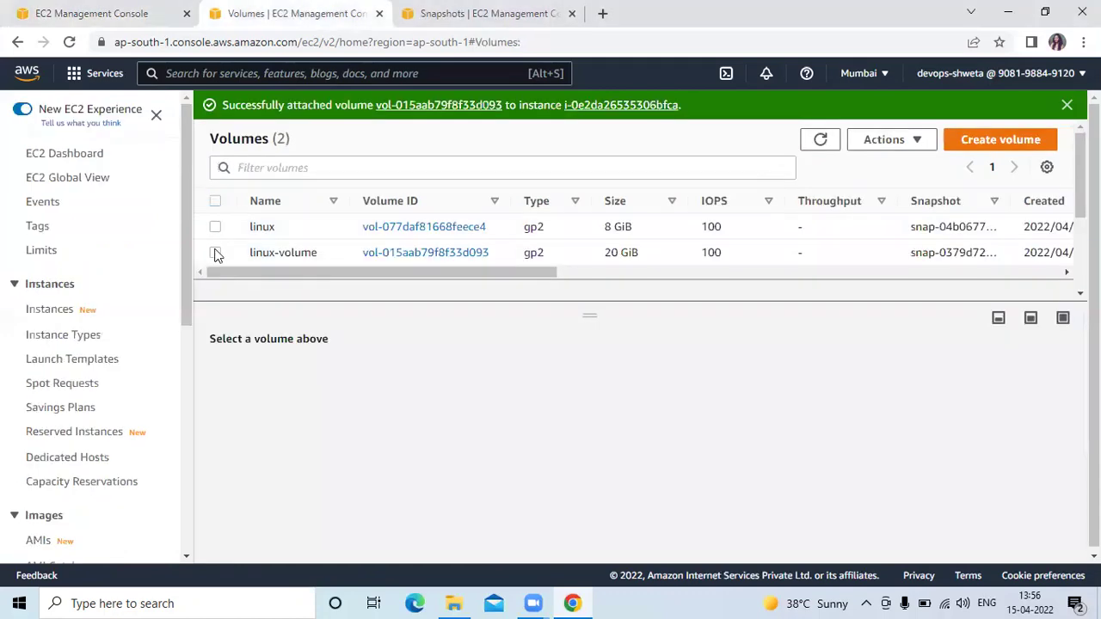
click(215, 253)
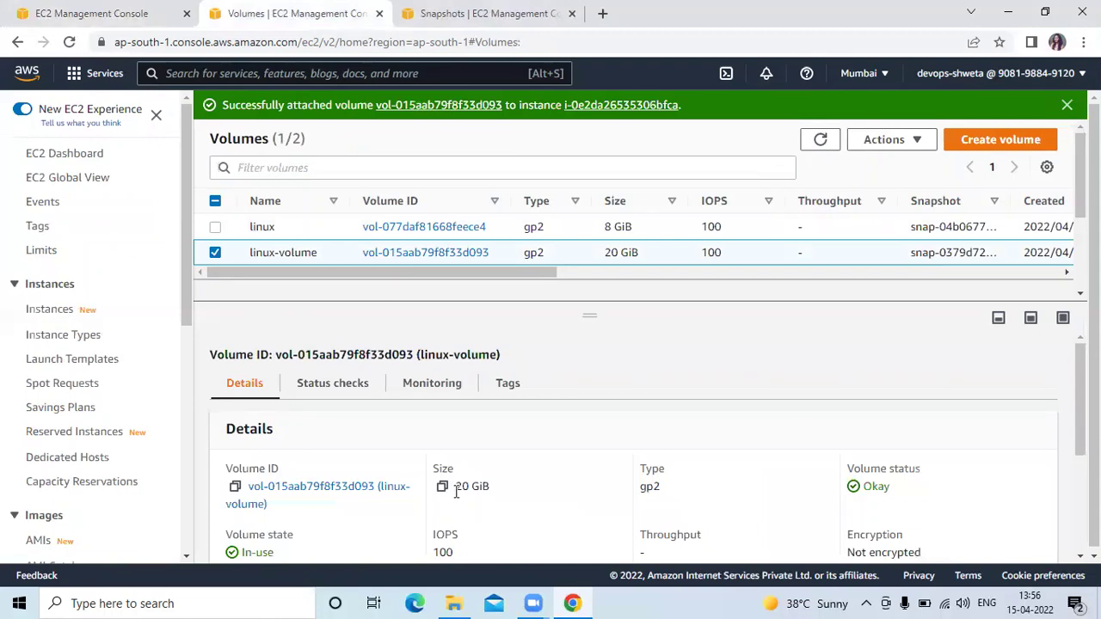
triple_click(513, 489)
click(215, 255)
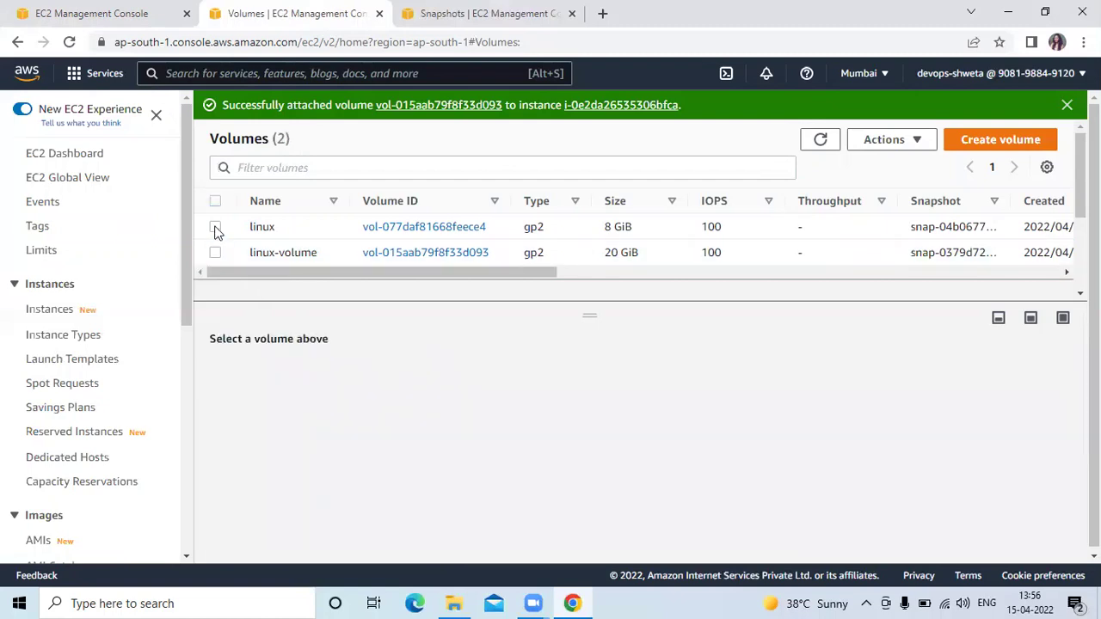
- View the size setting in the Modify volume form for the 8 GiB linux volume, and return to the Instances page
click(215, 228)
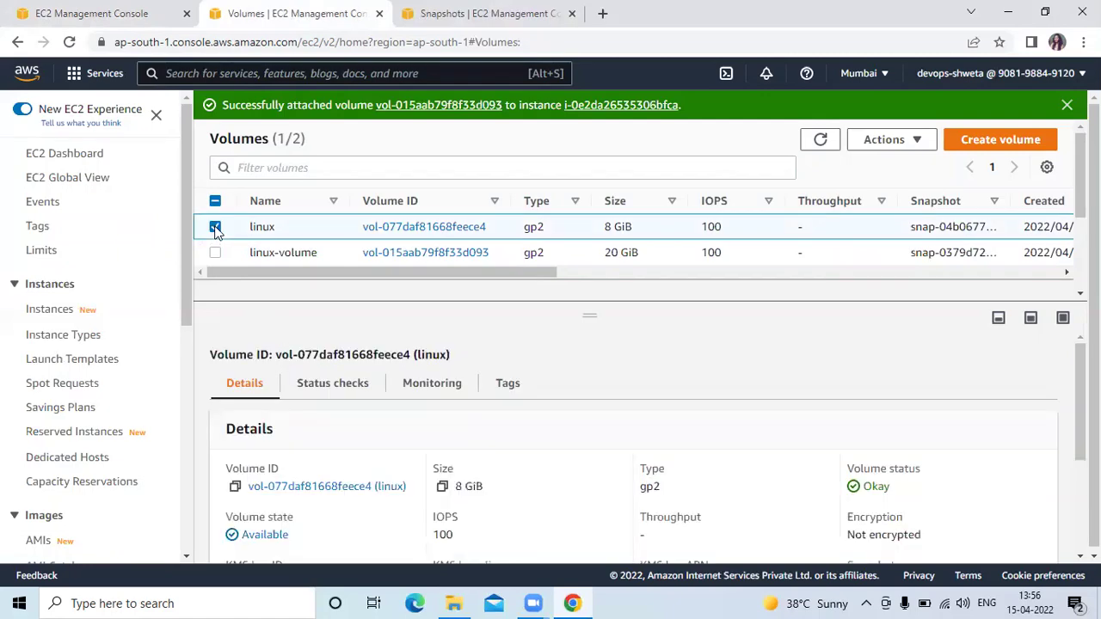
right_click(215, 228)
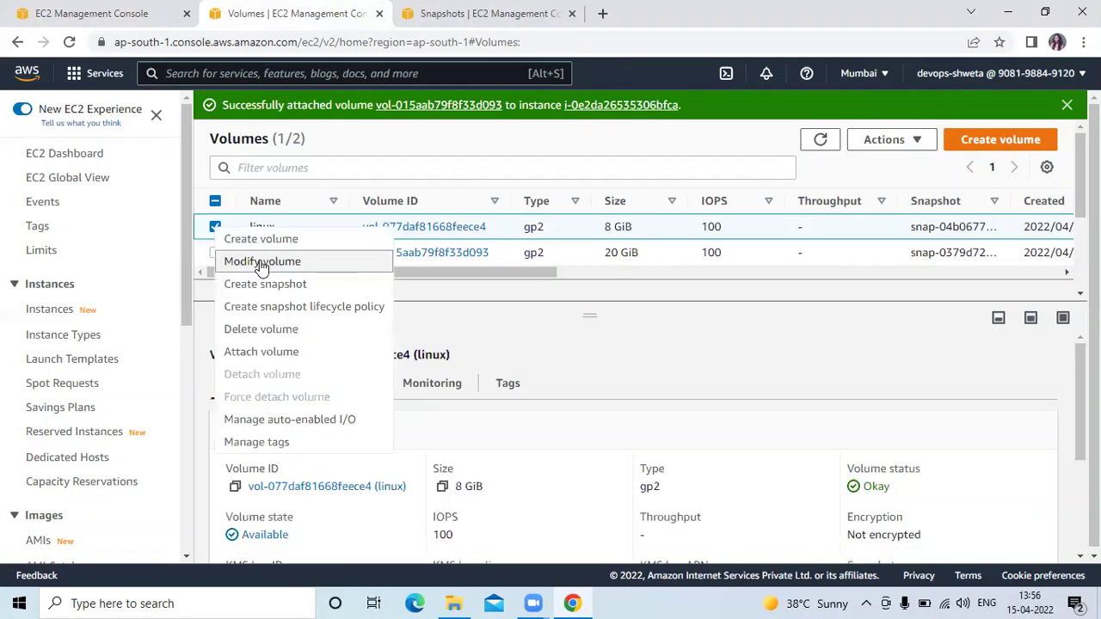
click(262, 263)
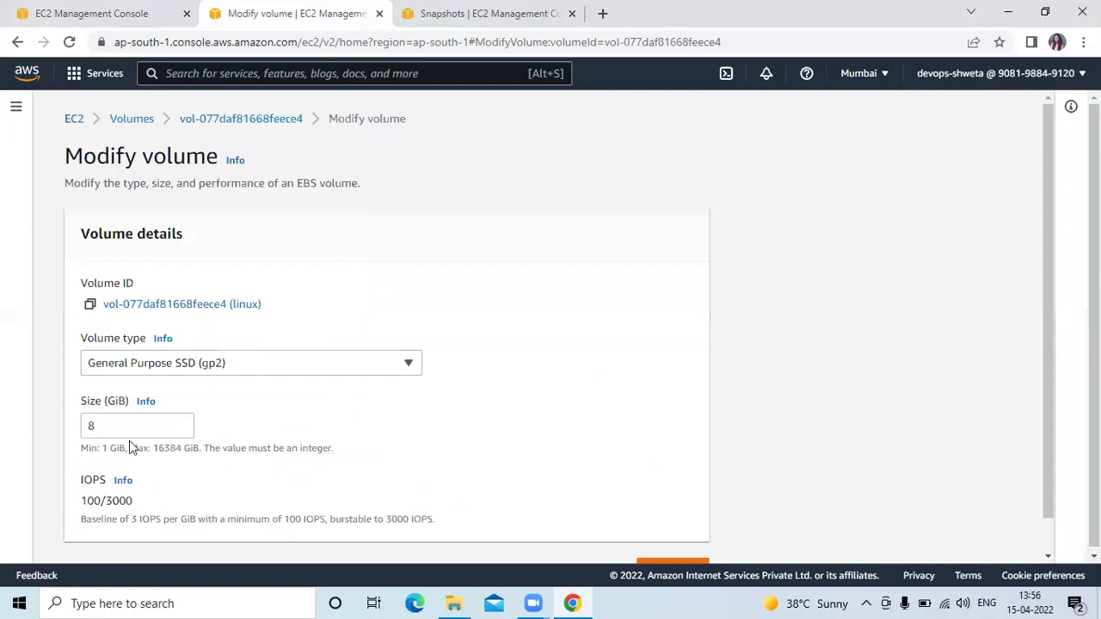
click(127, 430)
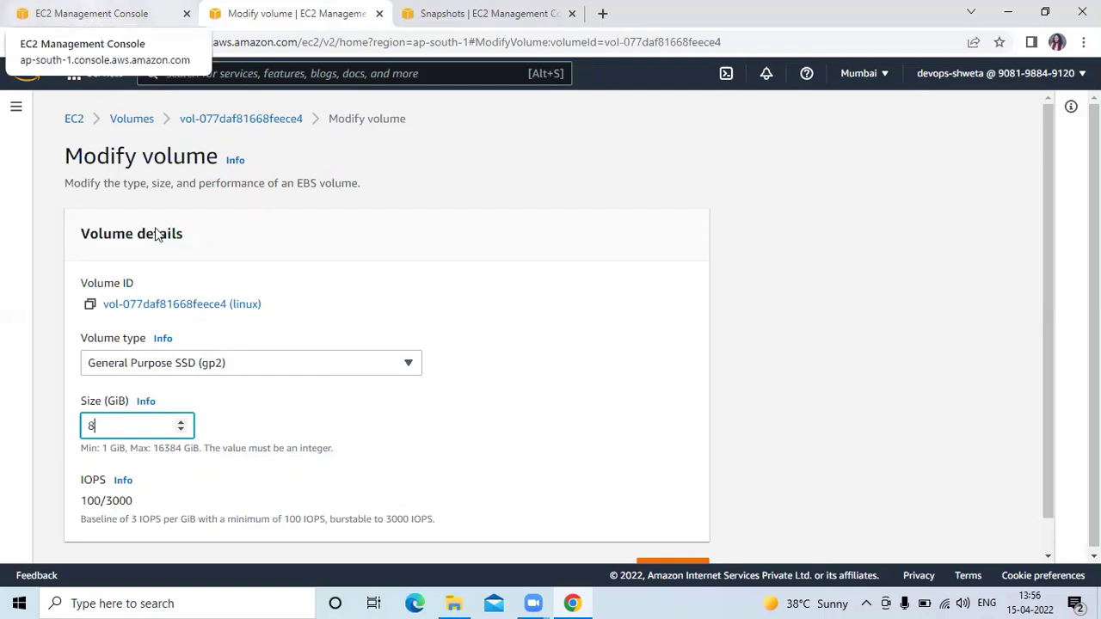
key(ctrl+Page_Up)
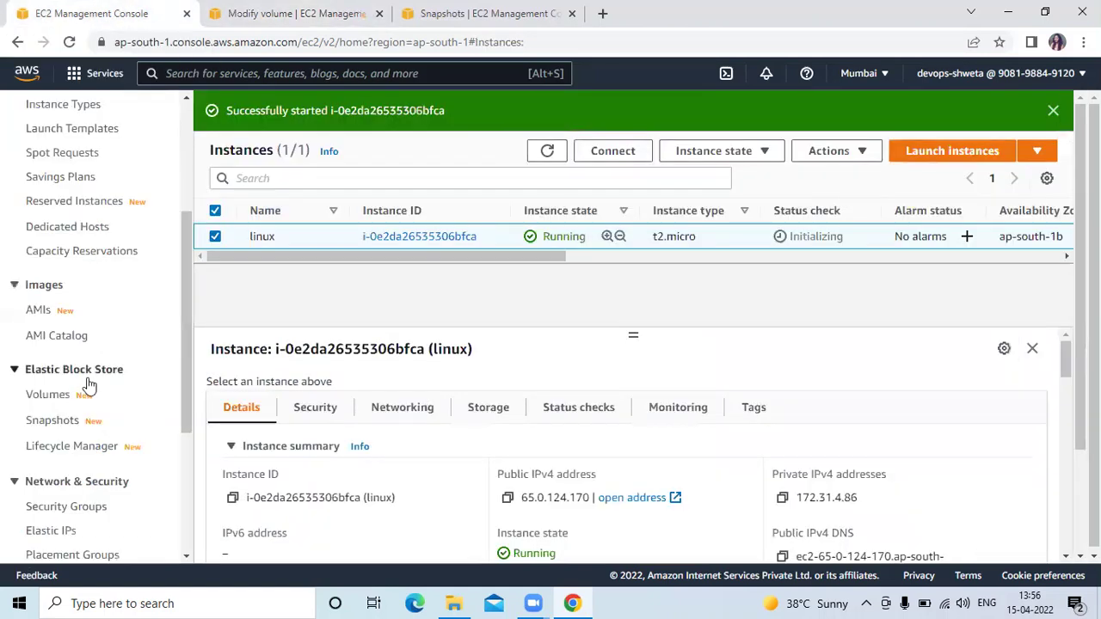